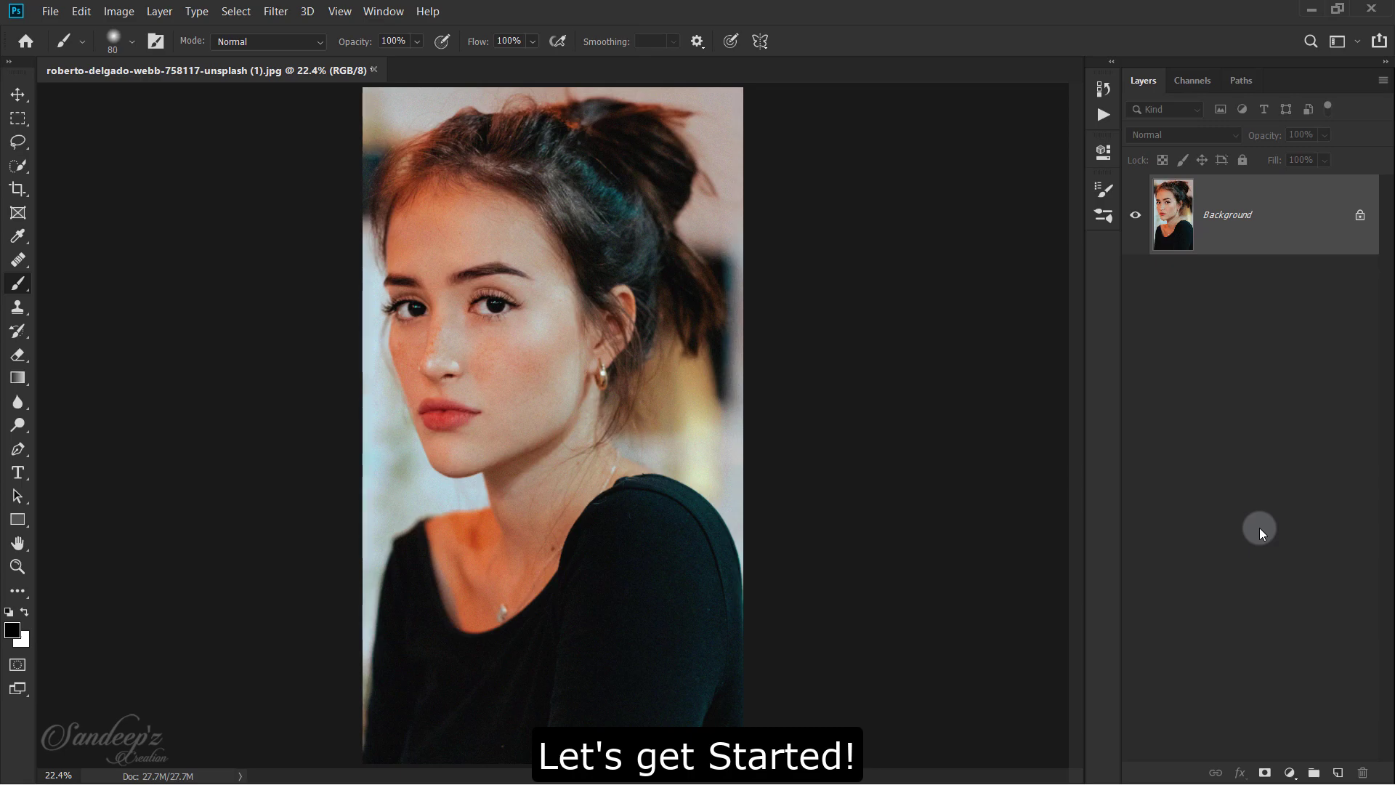
# Zoom in on the eyes and brows to inspect the skin grain, then open the Window menu.
pyautogui.hotkey('ctrl', '+')
pyautogui.hotkey('ctrl', '+')
pyautogui.hotkey('ctrl', '+')
pyautogui.hotkey('ctrl', '+')
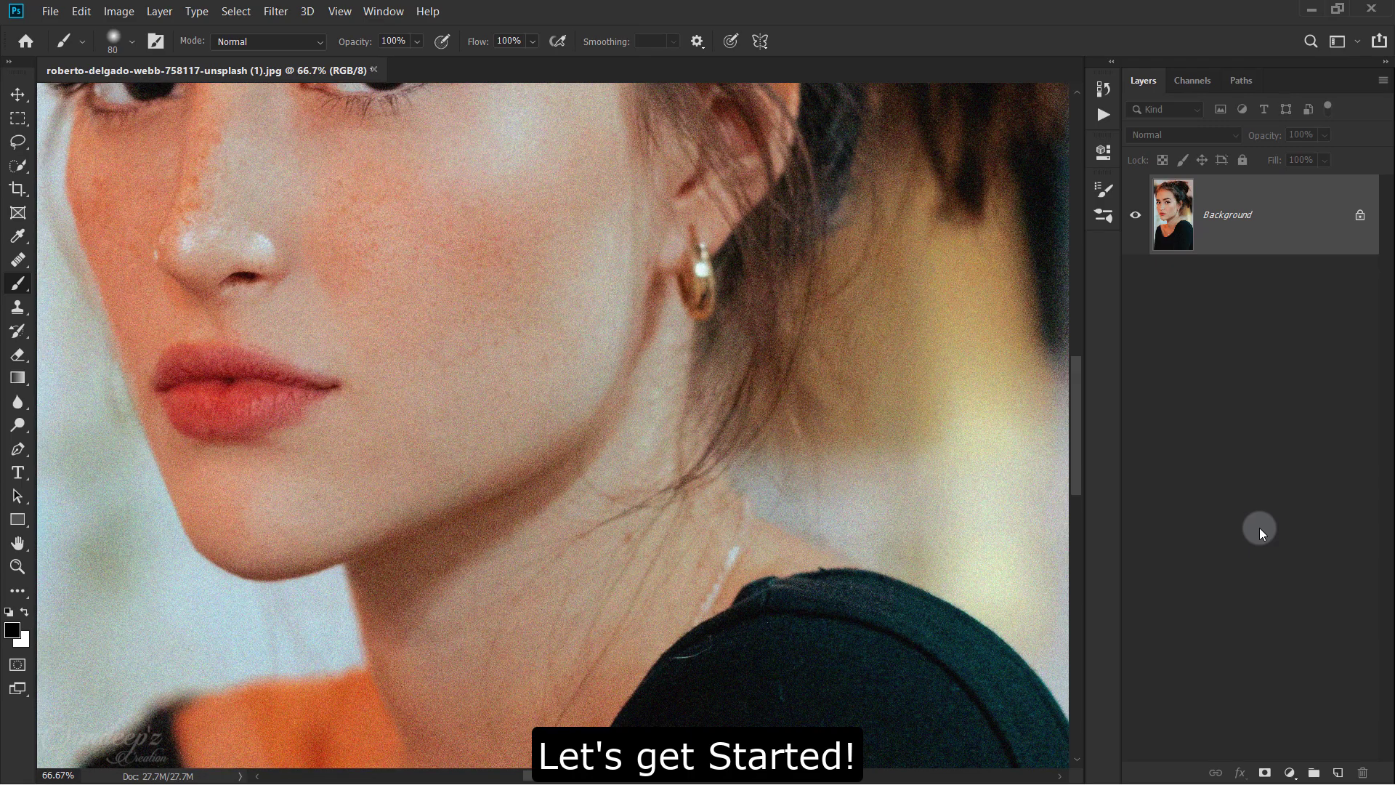
pyautogui.moveTo(504, 236); pyautogui.dragTo(597, 445)
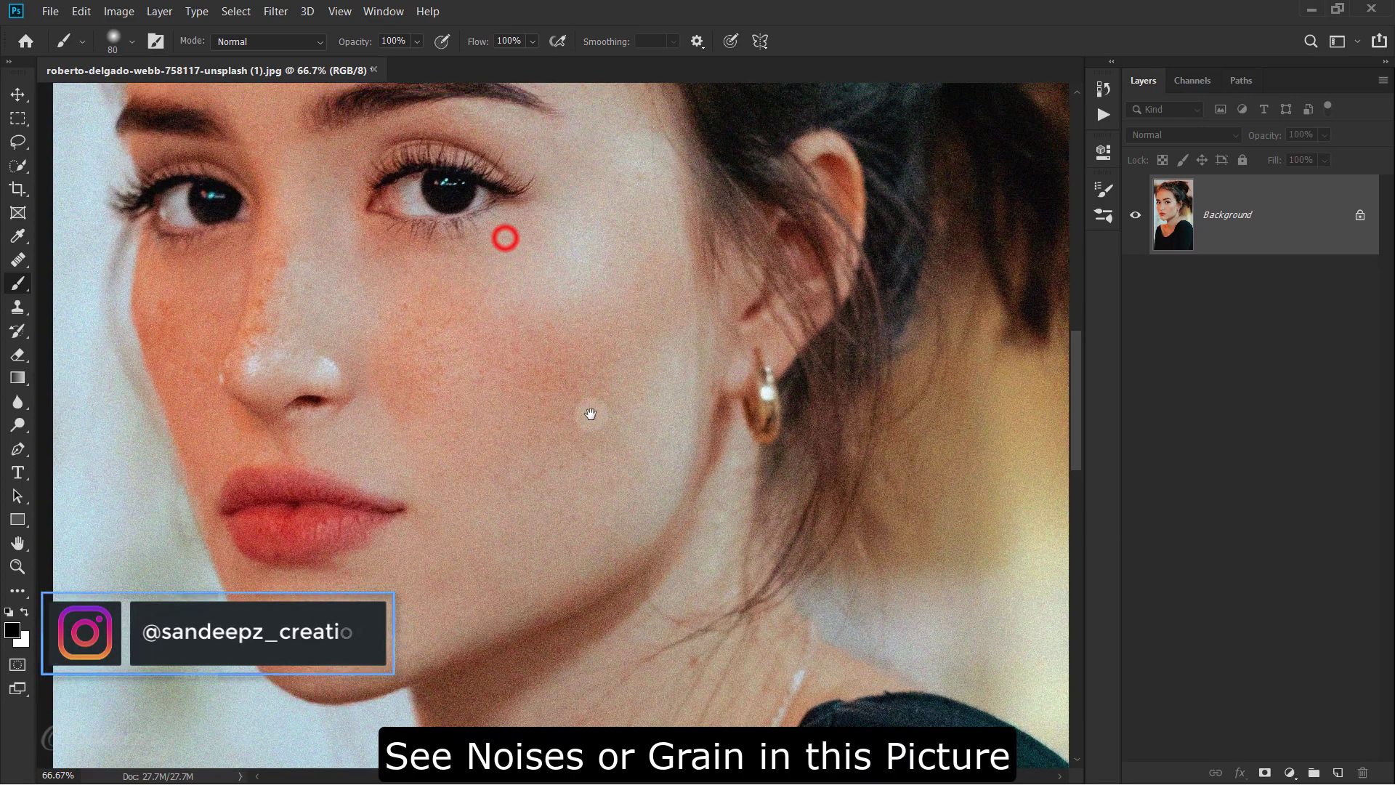
pyautogui.moveTo(577, 356); pyautogui.dragTo(539, 375)
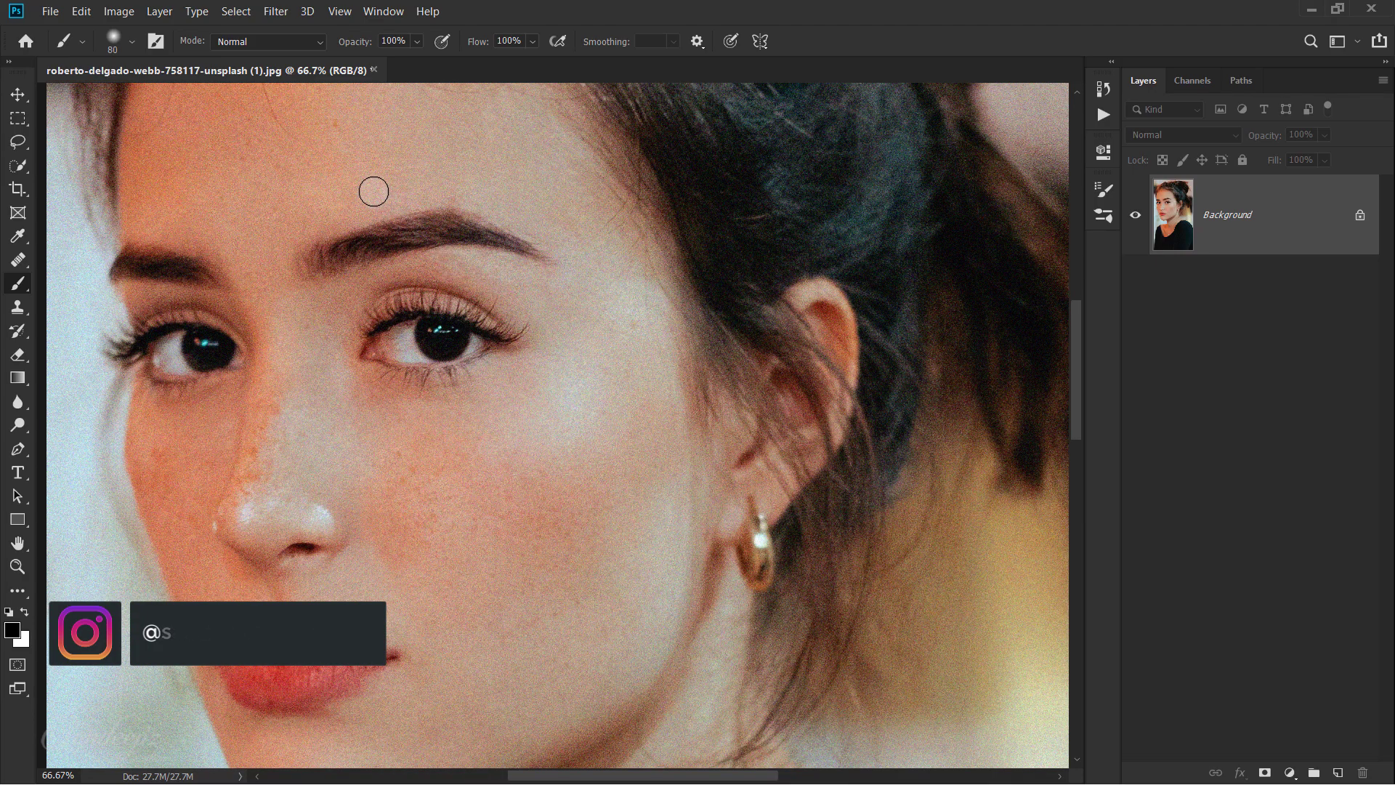
pyautogui.click(383, 11)
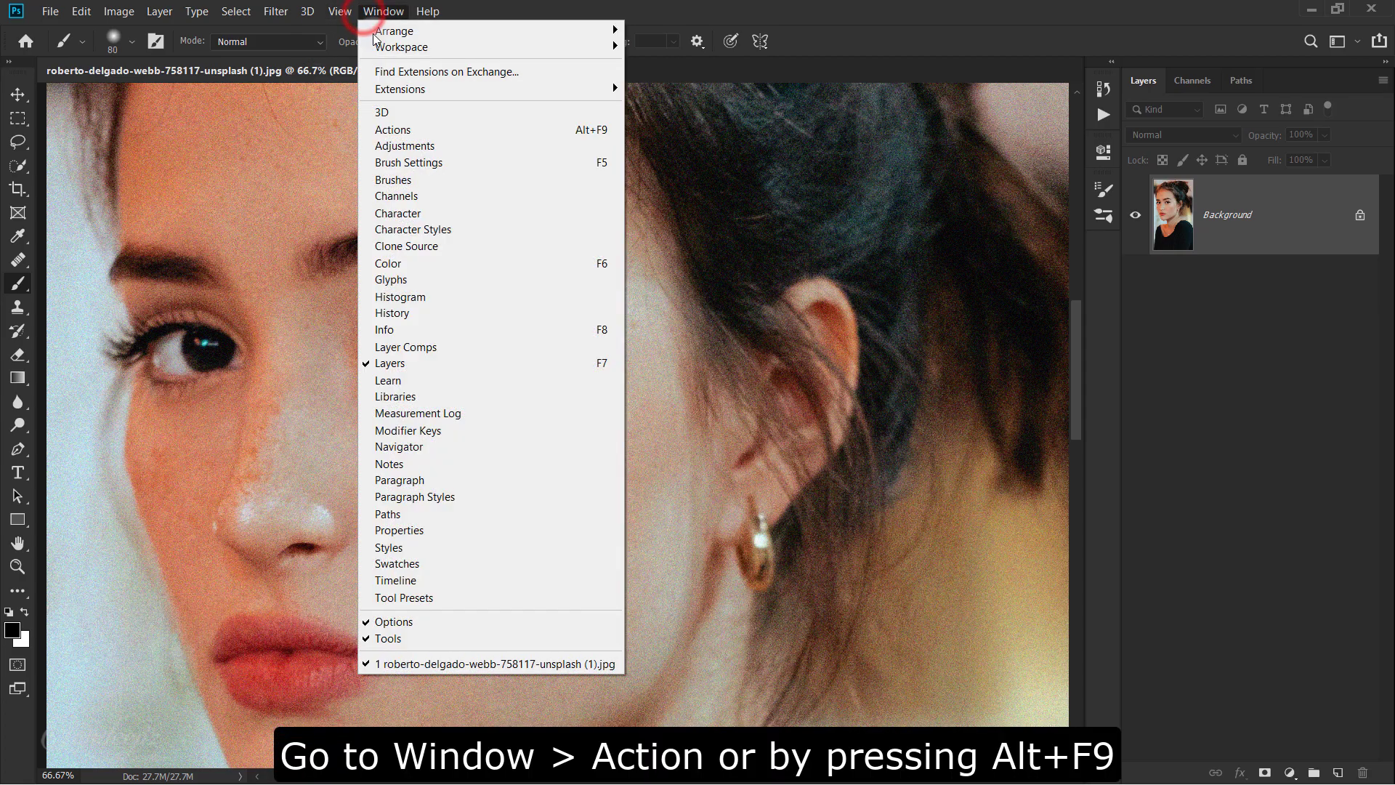
# Show the Actions panel and cancel Load Actions, since Noise Reduce or Grains is already loaded.
pyautogui.click(389, 133)
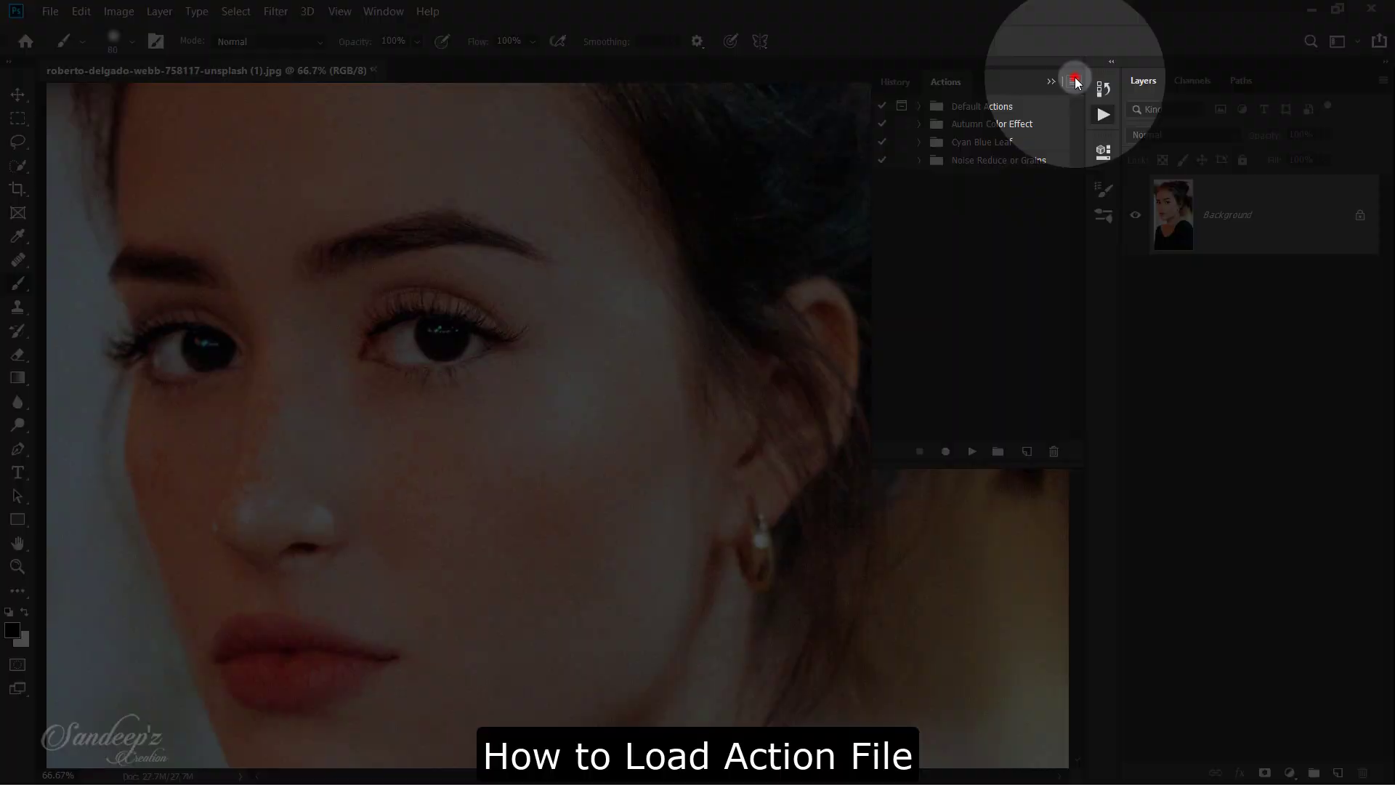
pyautogui.click(1073, 82)
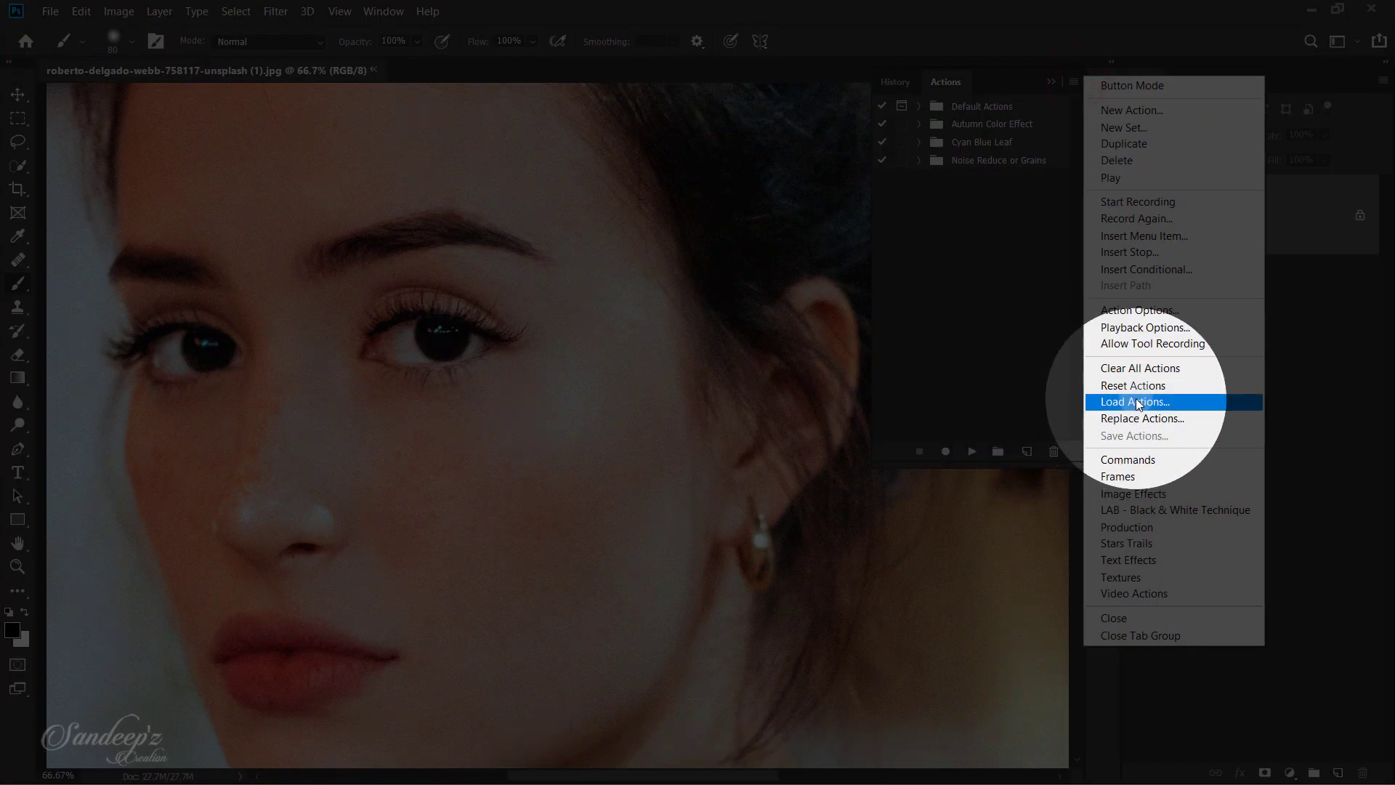
pyautogui.click(1155, 401)
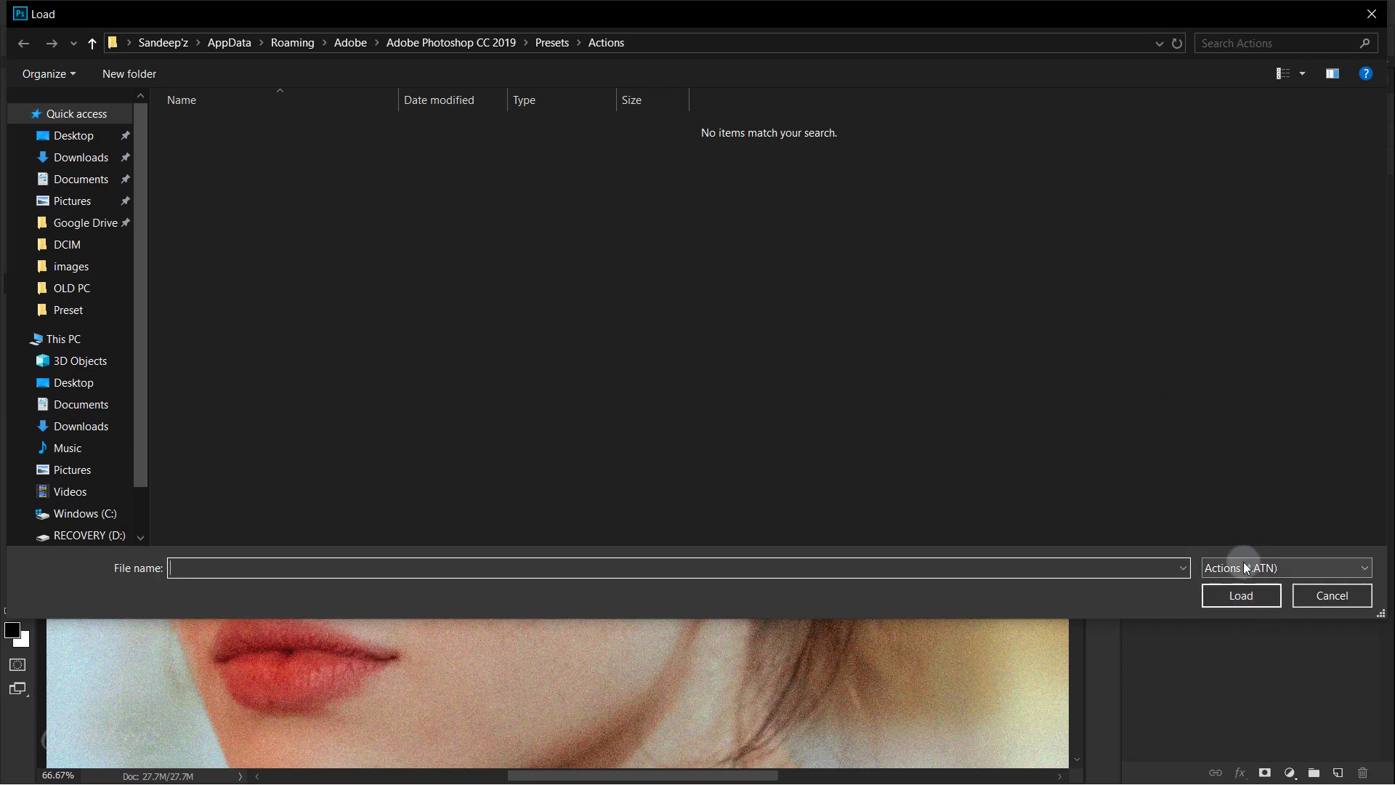
pyautogui.click(1326, 595)
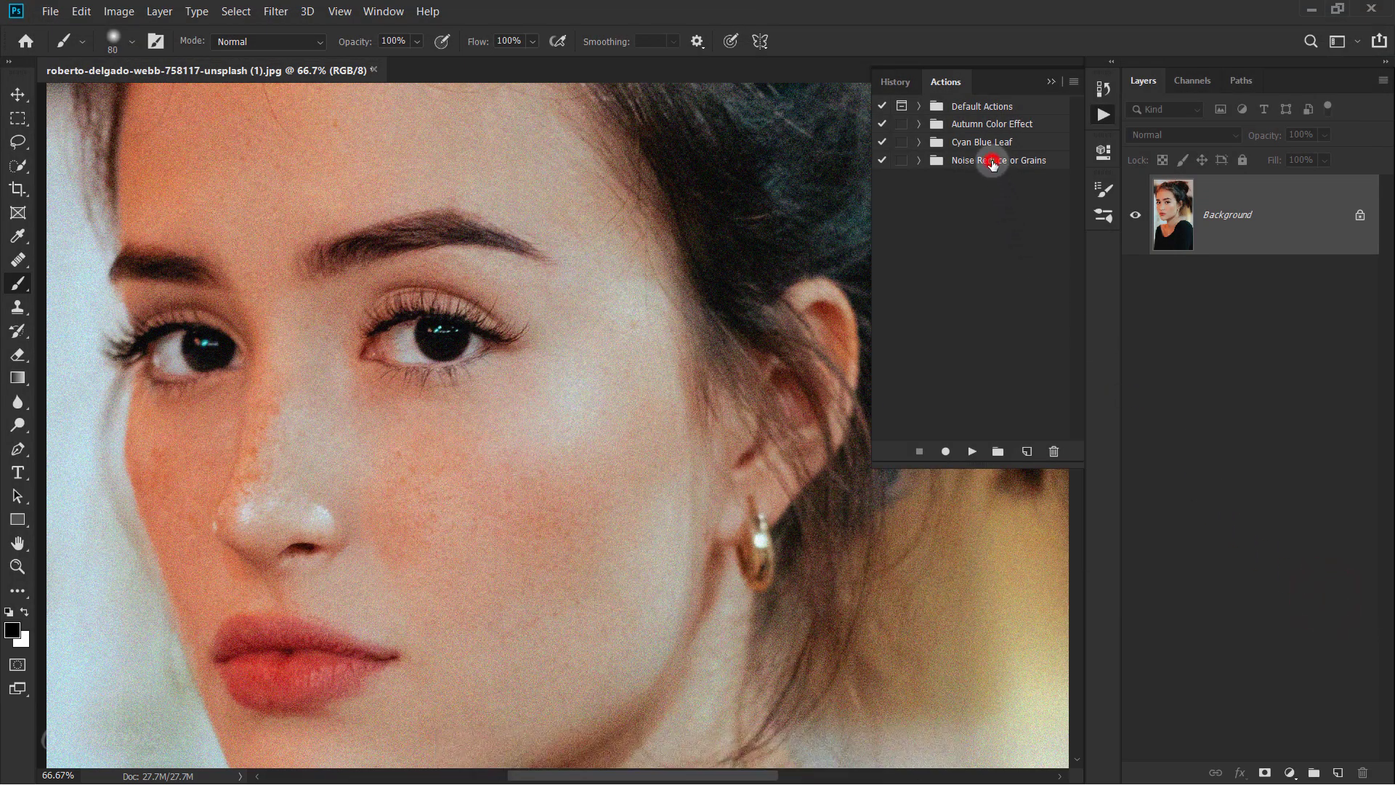
# Play the Start action from the Noise Reduce or Grains set on the portrait.
pyautogui.click(992, 163)
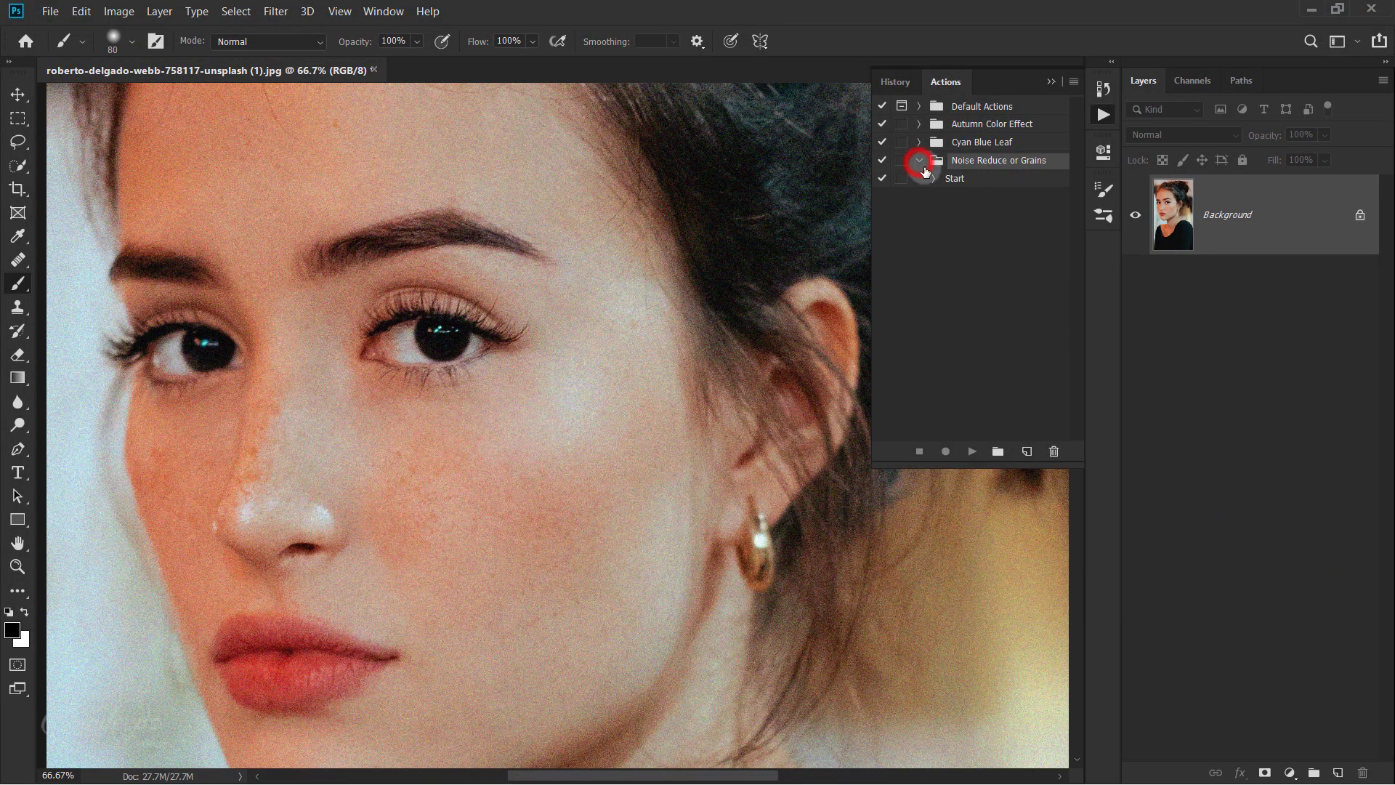
pyautogui.click(953, 181)
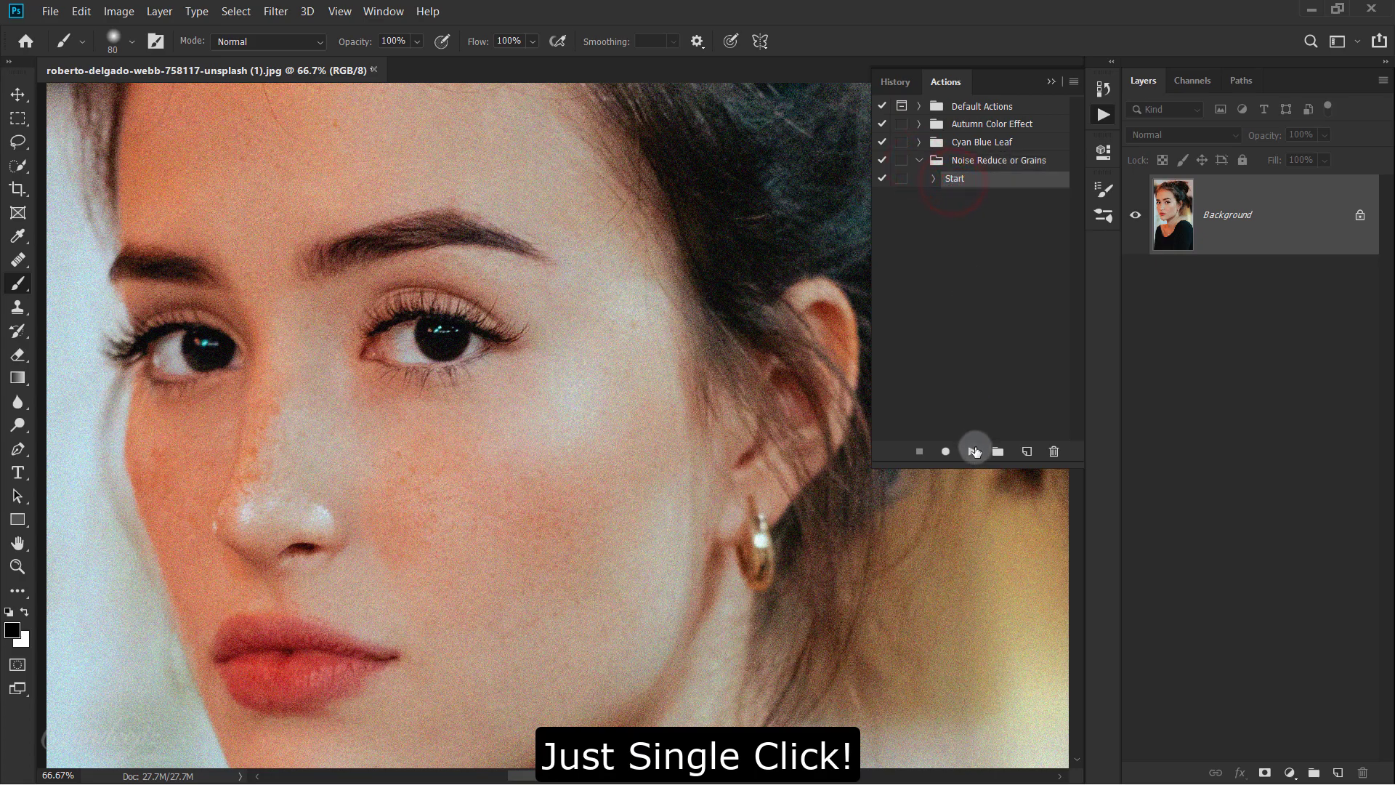
pyautogui.click(972, 451)
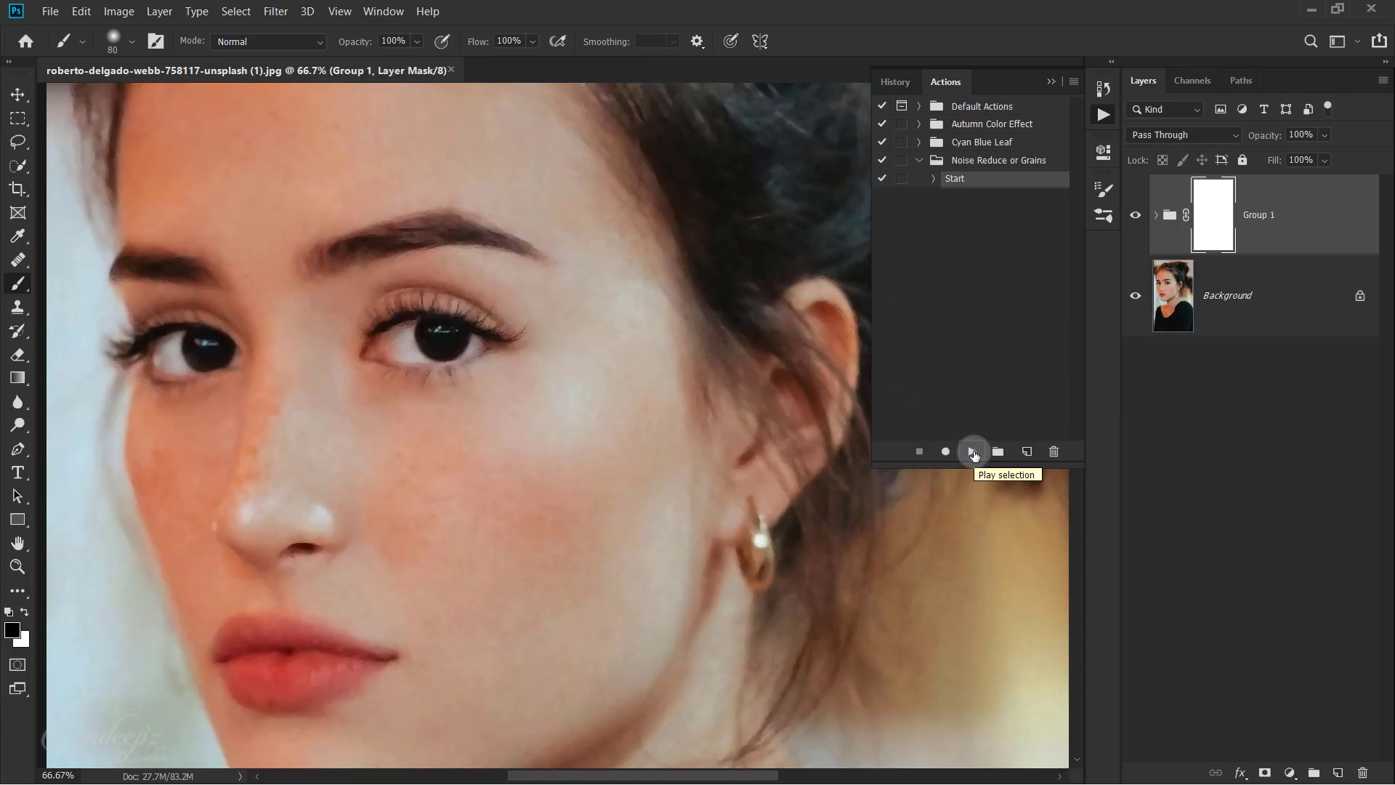
# Compare before and after by toggling Group 1 and varying Background copy 2's opacity.
pyautogui.click(1049, 83)
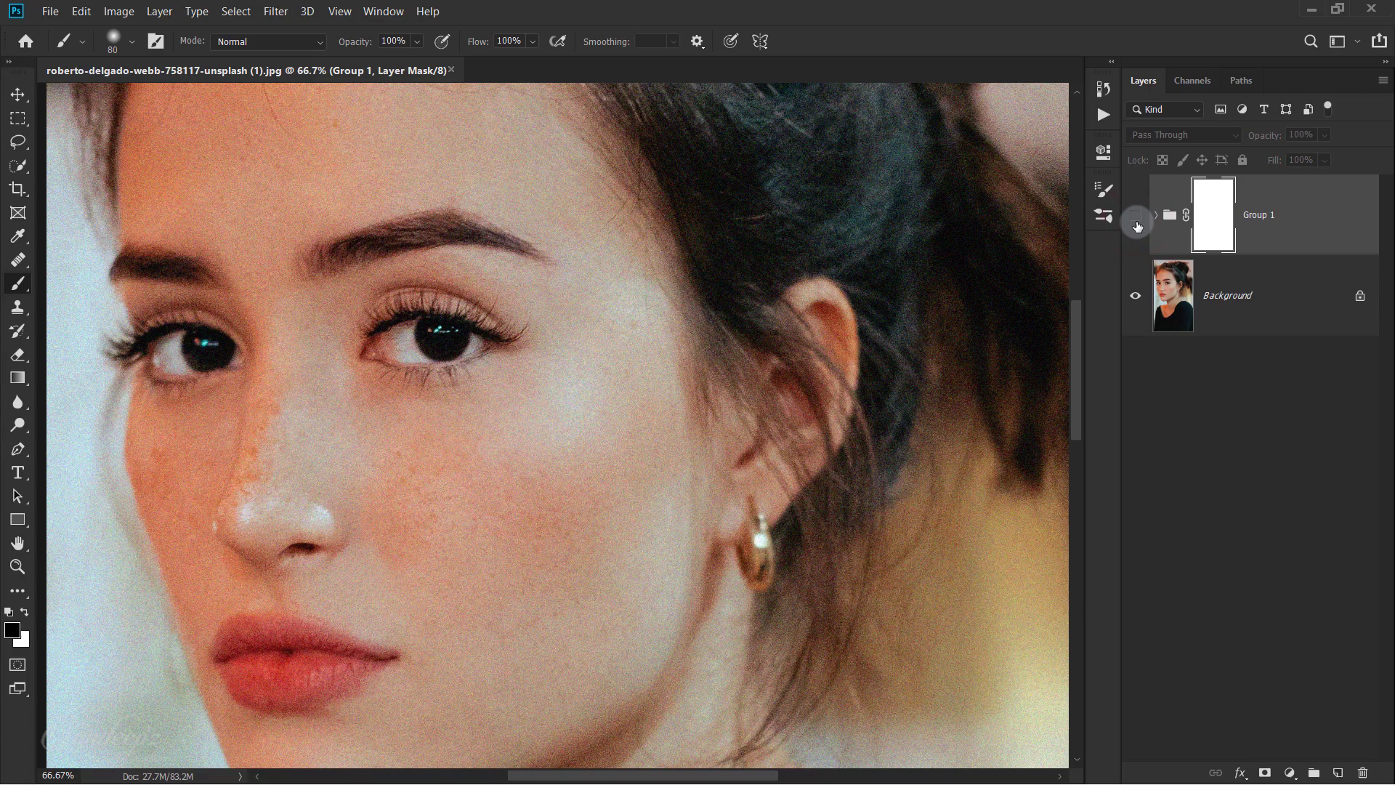
pyautogui.click(1137, 221)
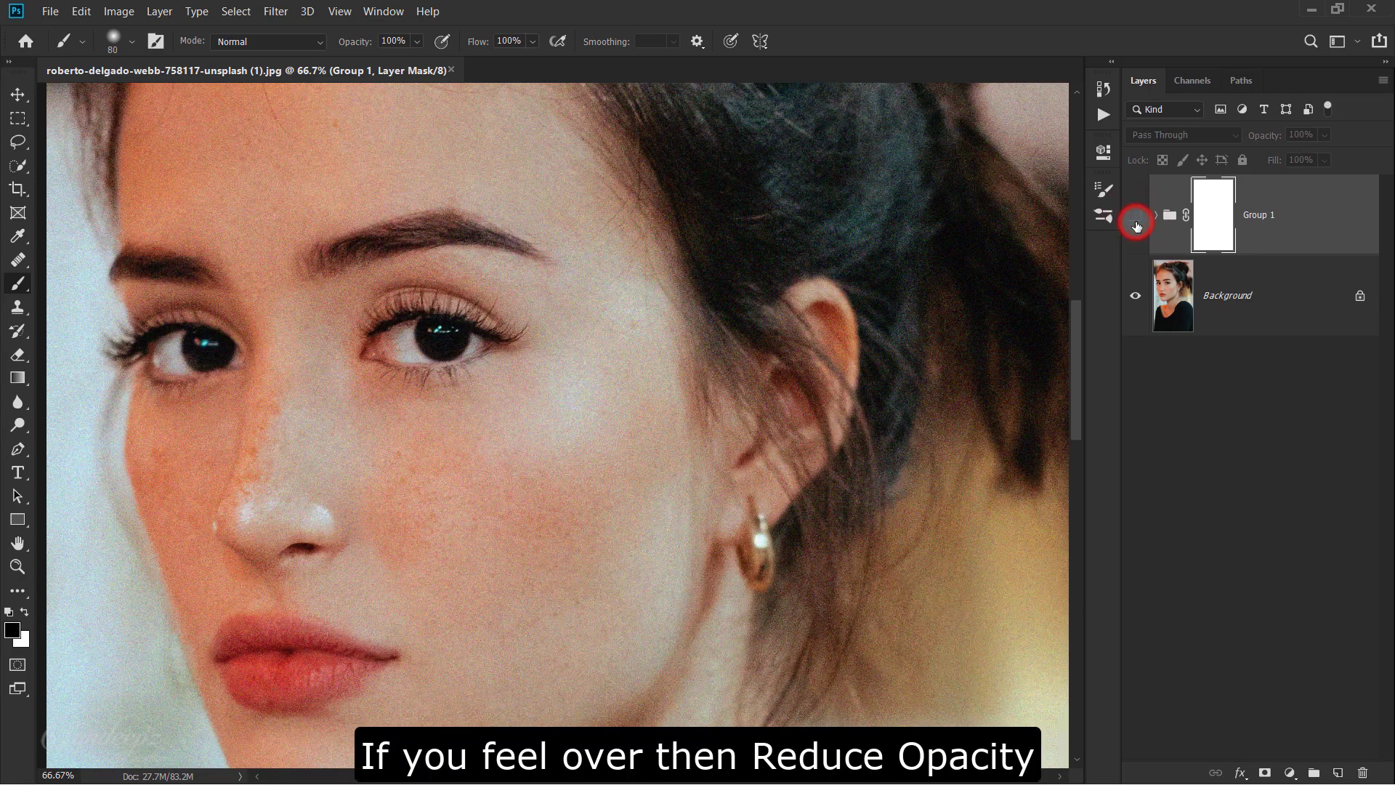
pyautogui.click(1137, 226)
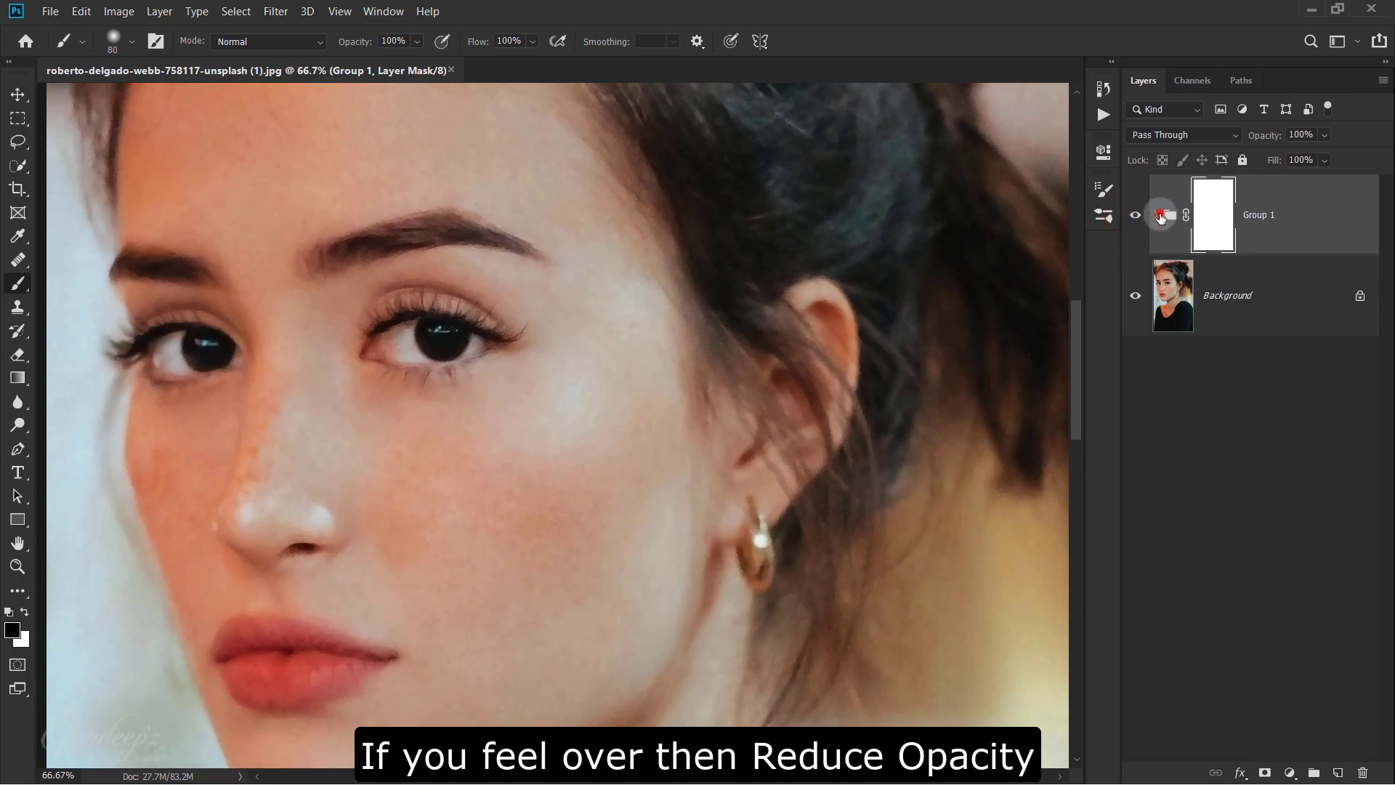
pyautogui.click(1158, 216)
pyautogui.click(1312, 322)
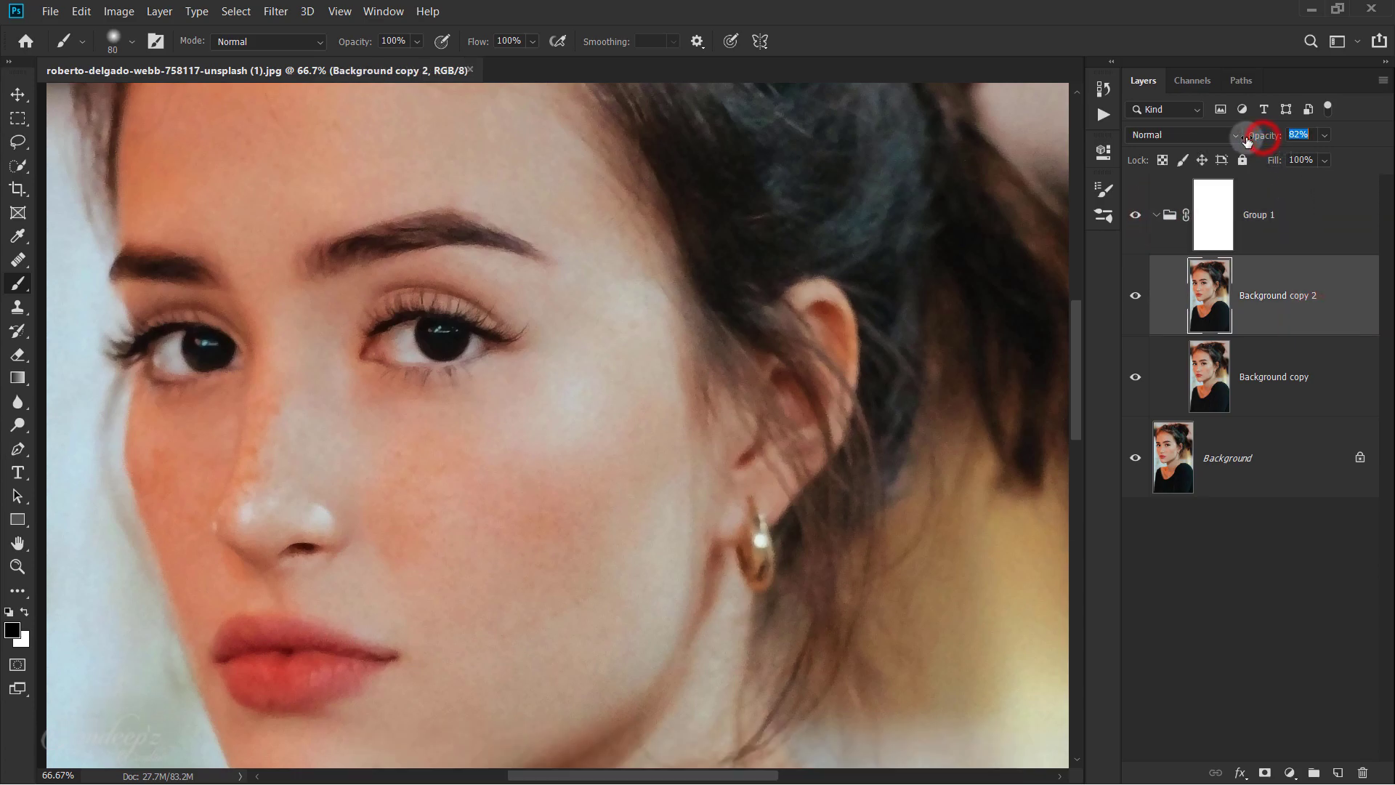
pyautogui.moveTo(1245, 139); pyautogui.dragTo(1113, 160)
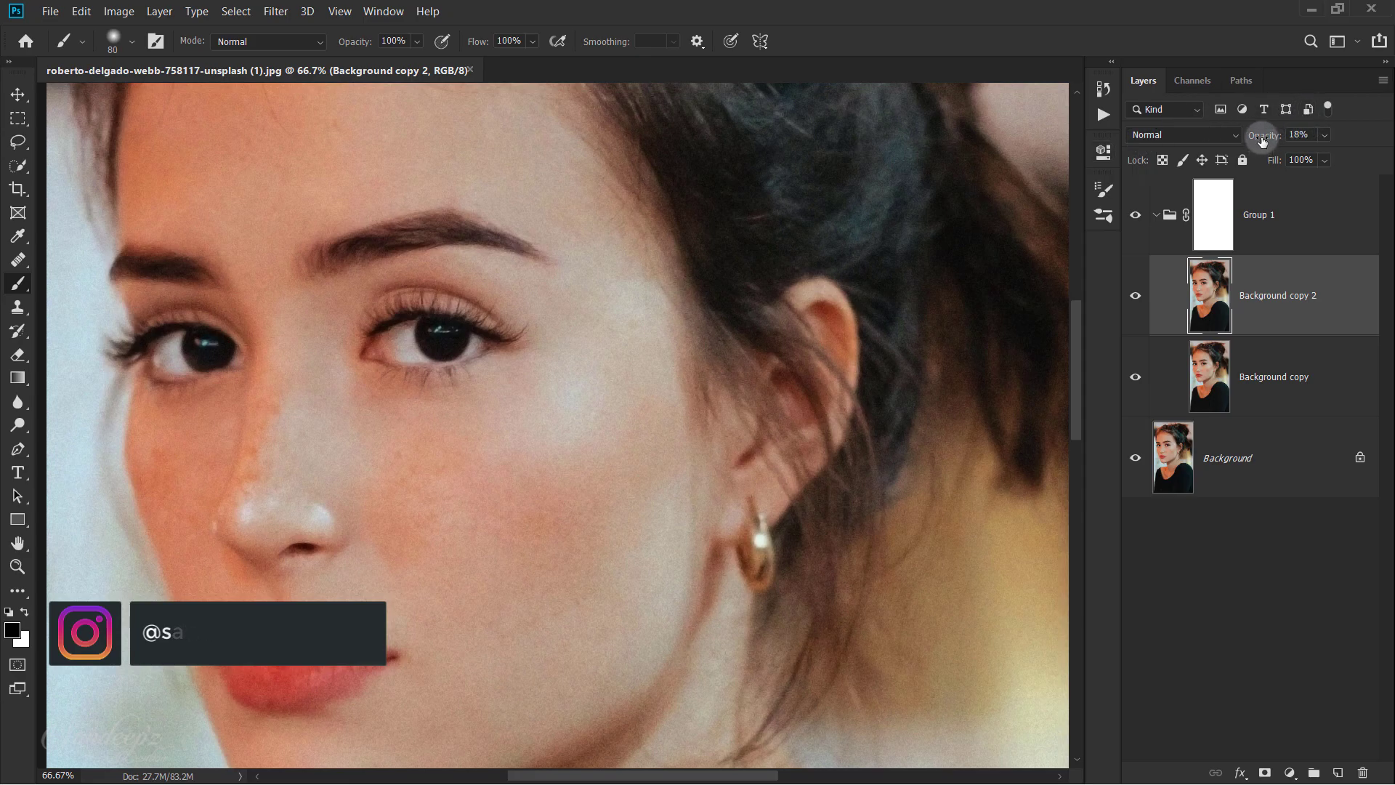
pyautogui.moveTo(1262, 141); pyautogui.dragTo(1319, 139)
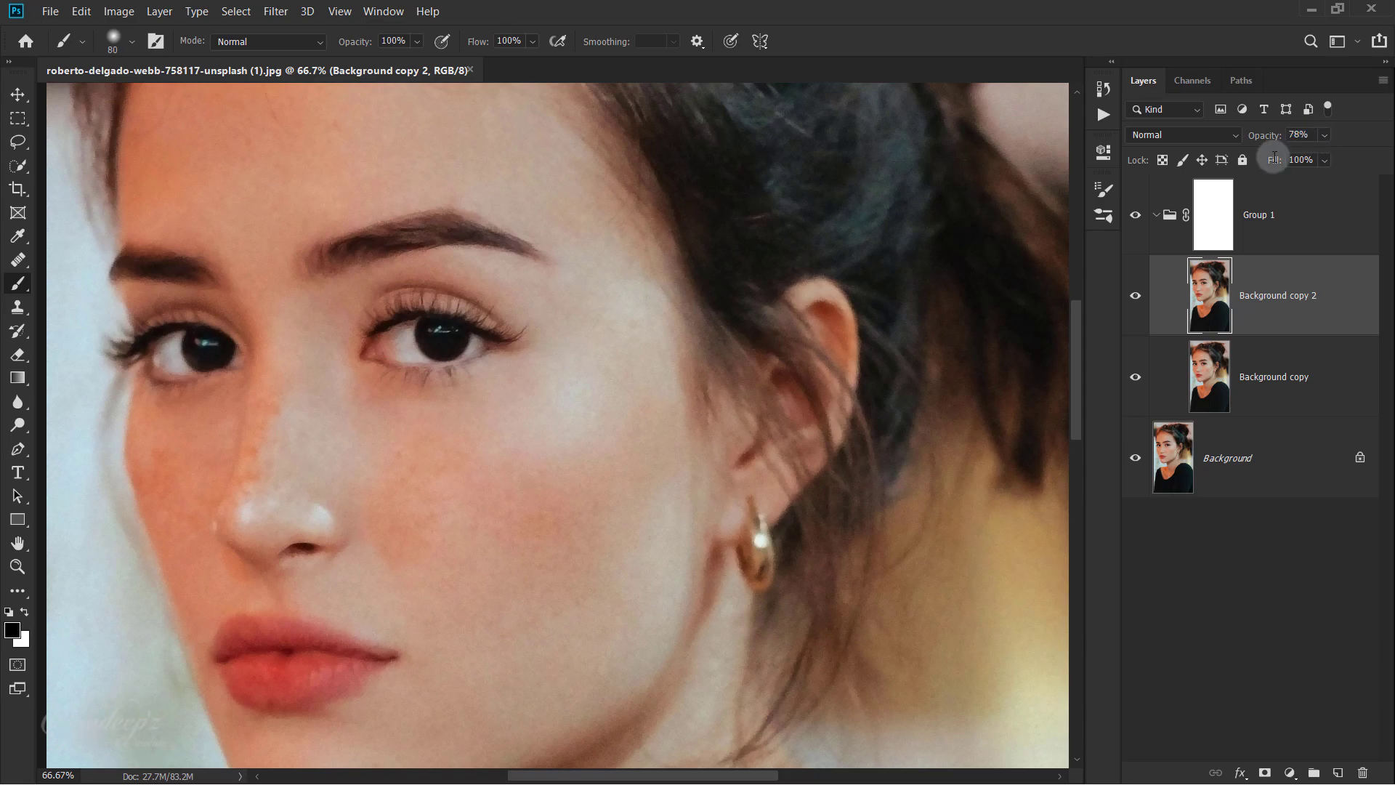
# Toggle the background copies to compare smoothing, then select Group 1's layer mask.
pyautogui.click(1135, 295)
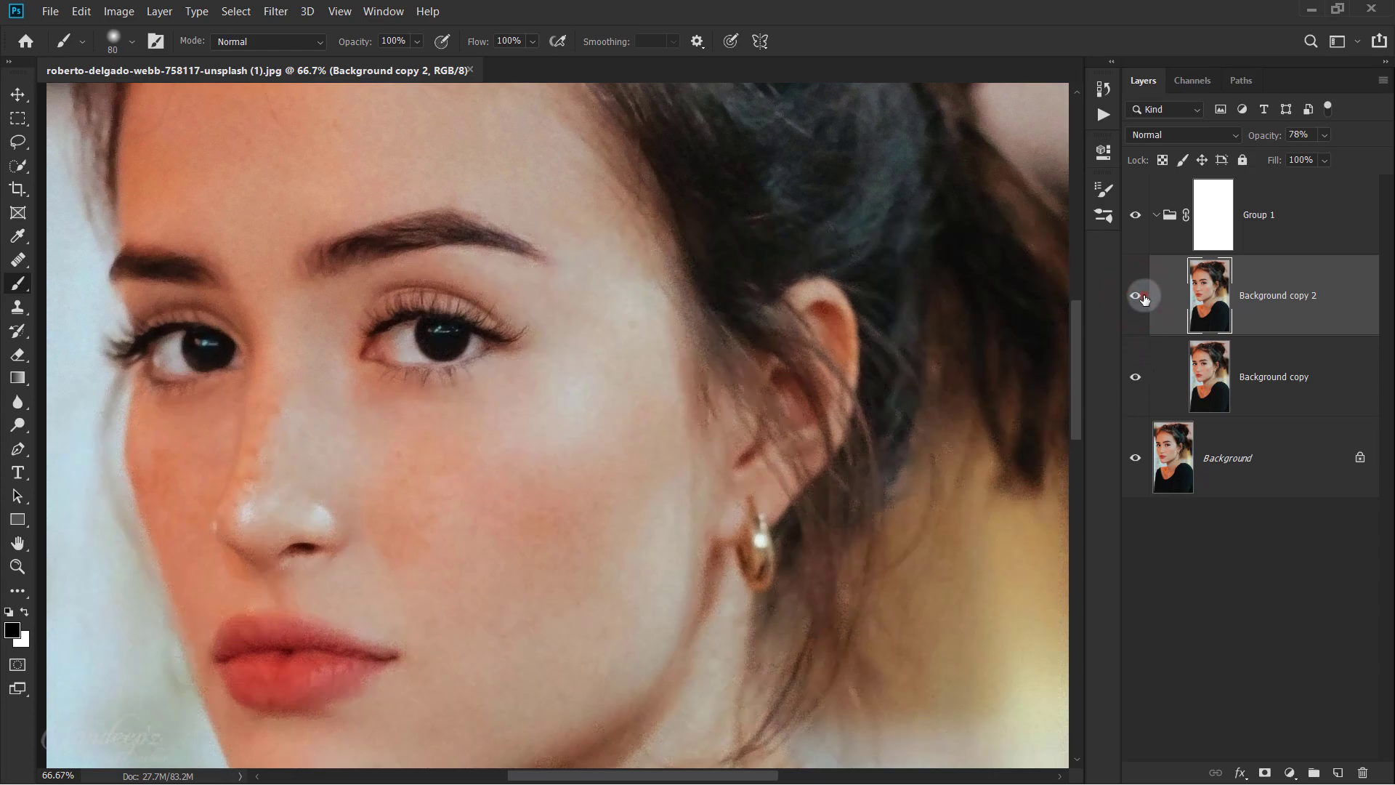
pyautogui.click(1136, 296)
pyautogui.click(1135, 376)
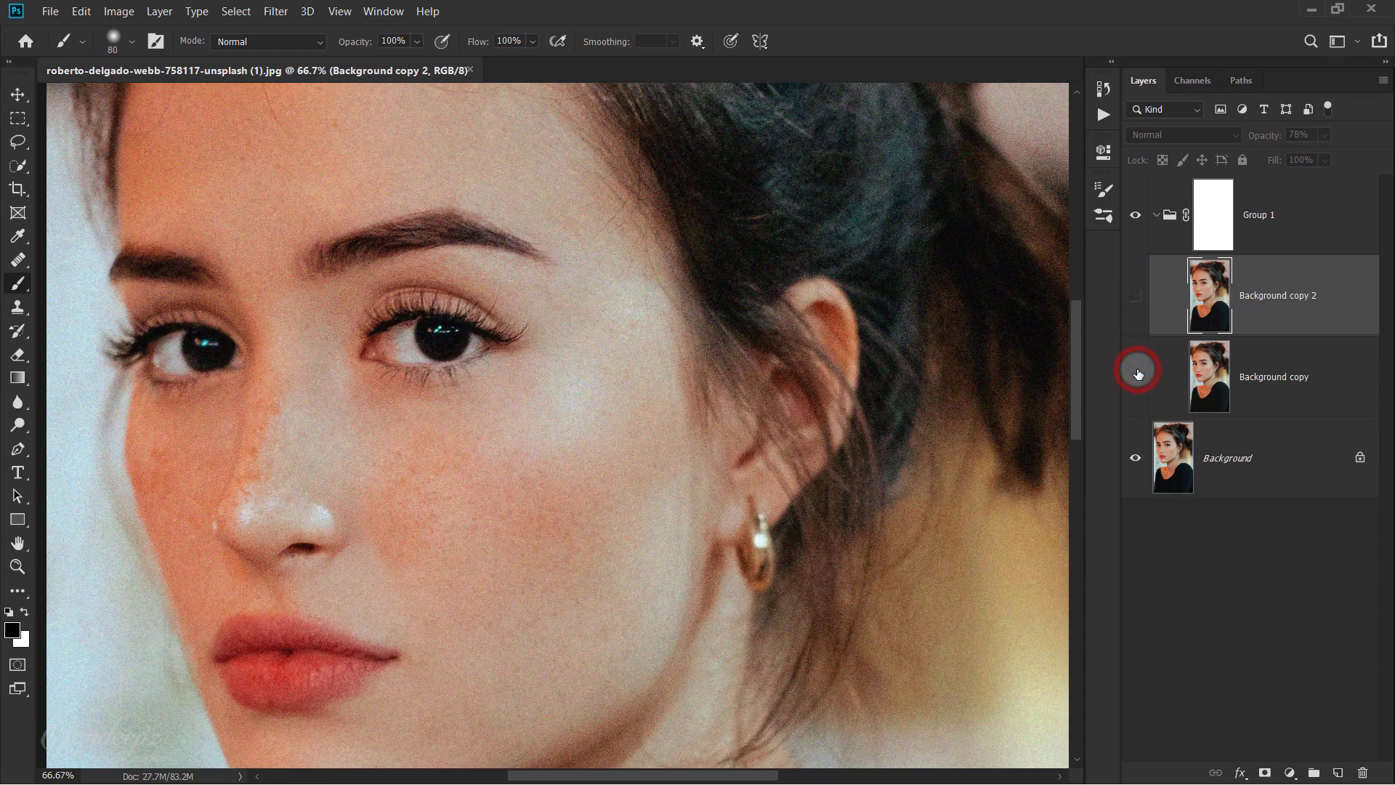
pyautogui.click(1144, 307)
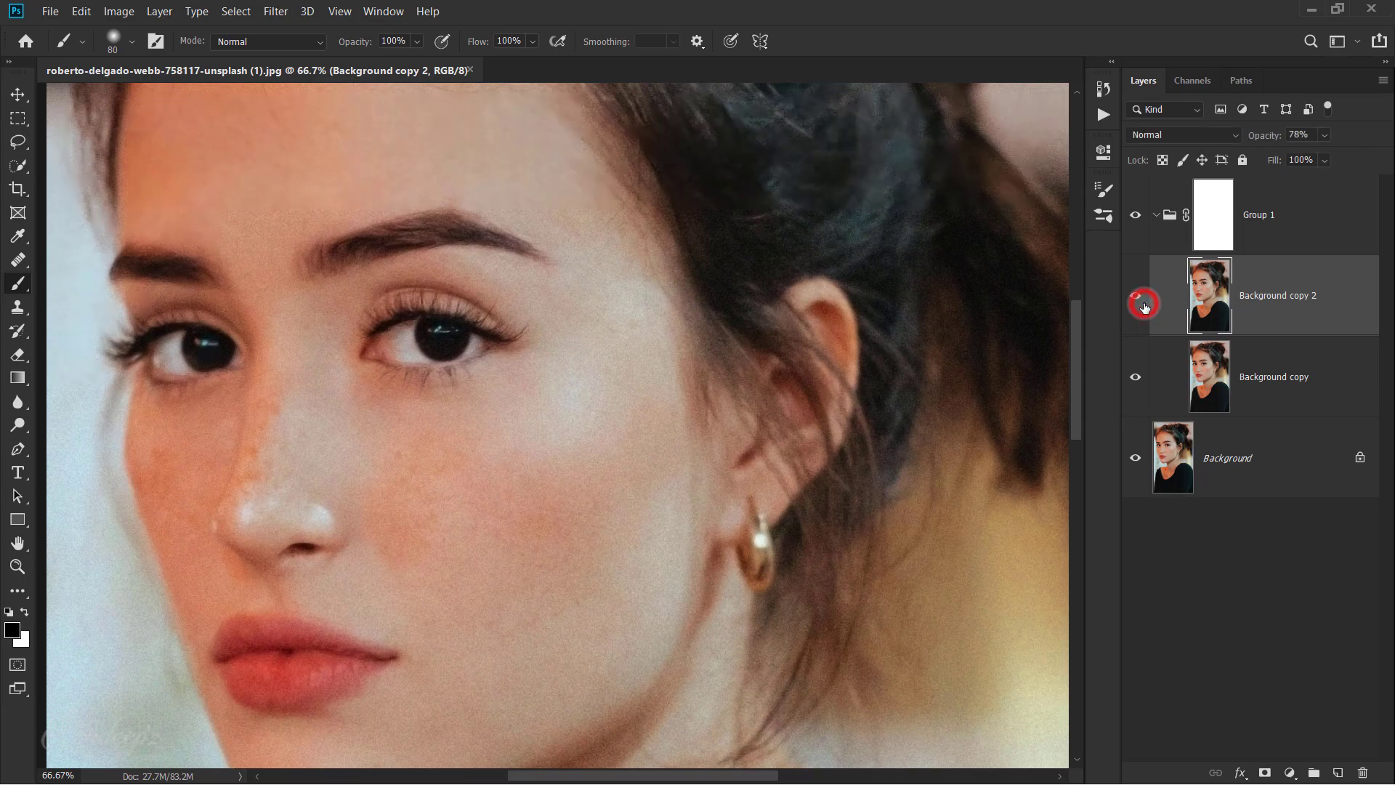
pyautogui.click(1156, 215)
pyautogui.click(1212, 216)
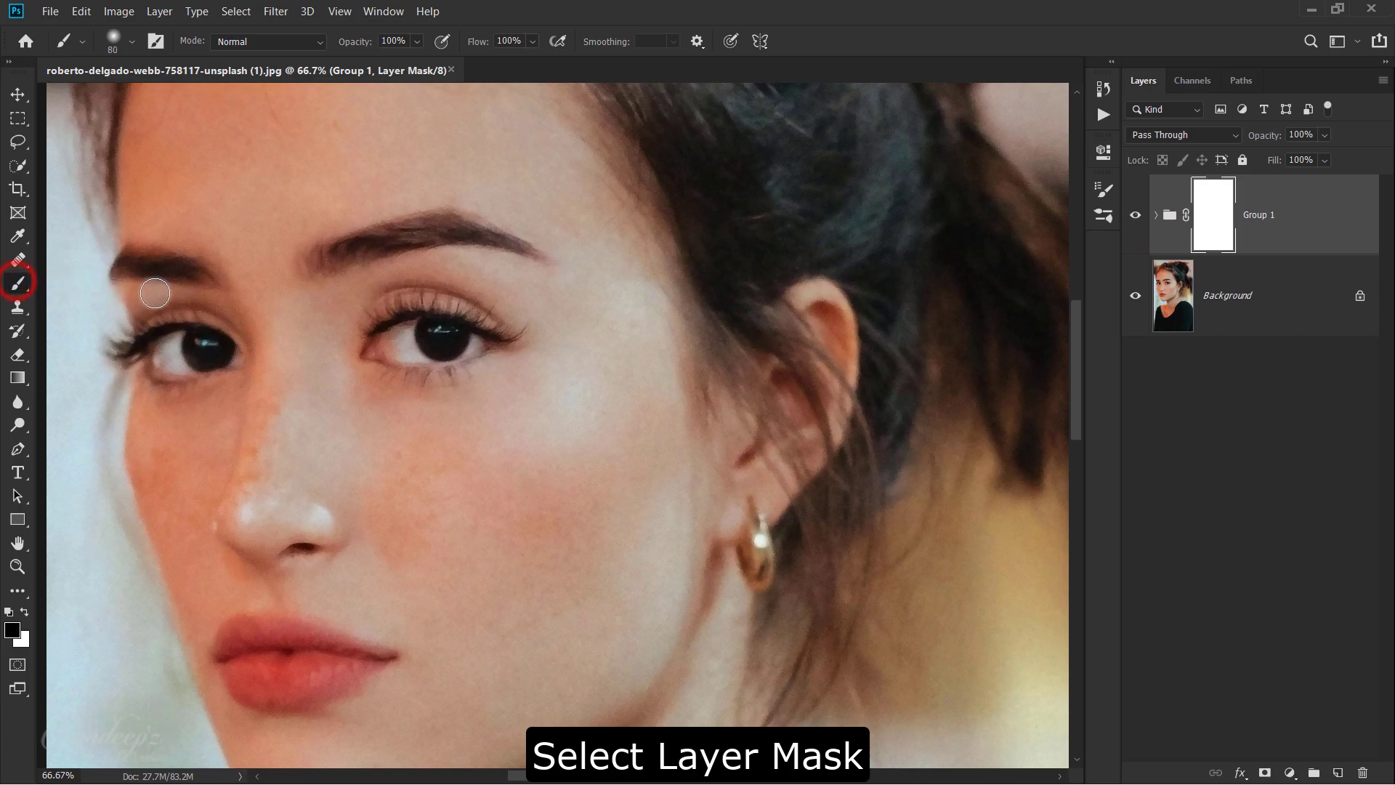
# Paint black on the mask over the eyes, earring, nose and lips to restore sharp detail.
pyautogui.moveTo(260, 285)
pyautogui.mouseDown()
pyautogui.moveTo(308, 444)
pyautogui.moveTo(315, 416)
pyautogui.mouseUp()
pyautogui.moveTo(403, 448)
pyautogui.mouseDown()
pyautogui.moveTo(398, 320)
pyautogui.moveTo(489, 317)
pyautogui.mouseUp()
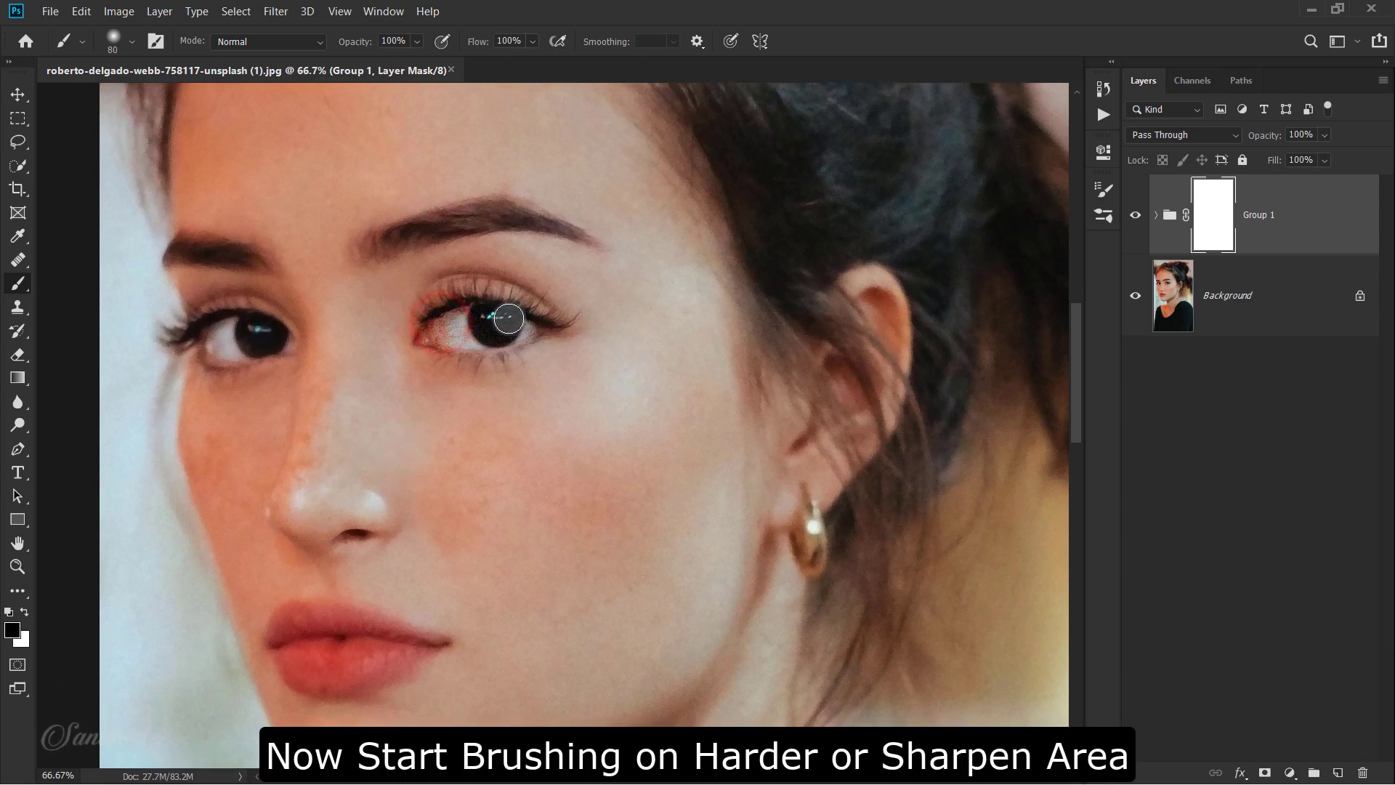
pyautogui.moveTo(278, 343)
pyautogui.mouseDown()
pyautogui.moveTo(233, 321)
pyautogui.moveTo(280, 334)
pyautogui.mouseUp()
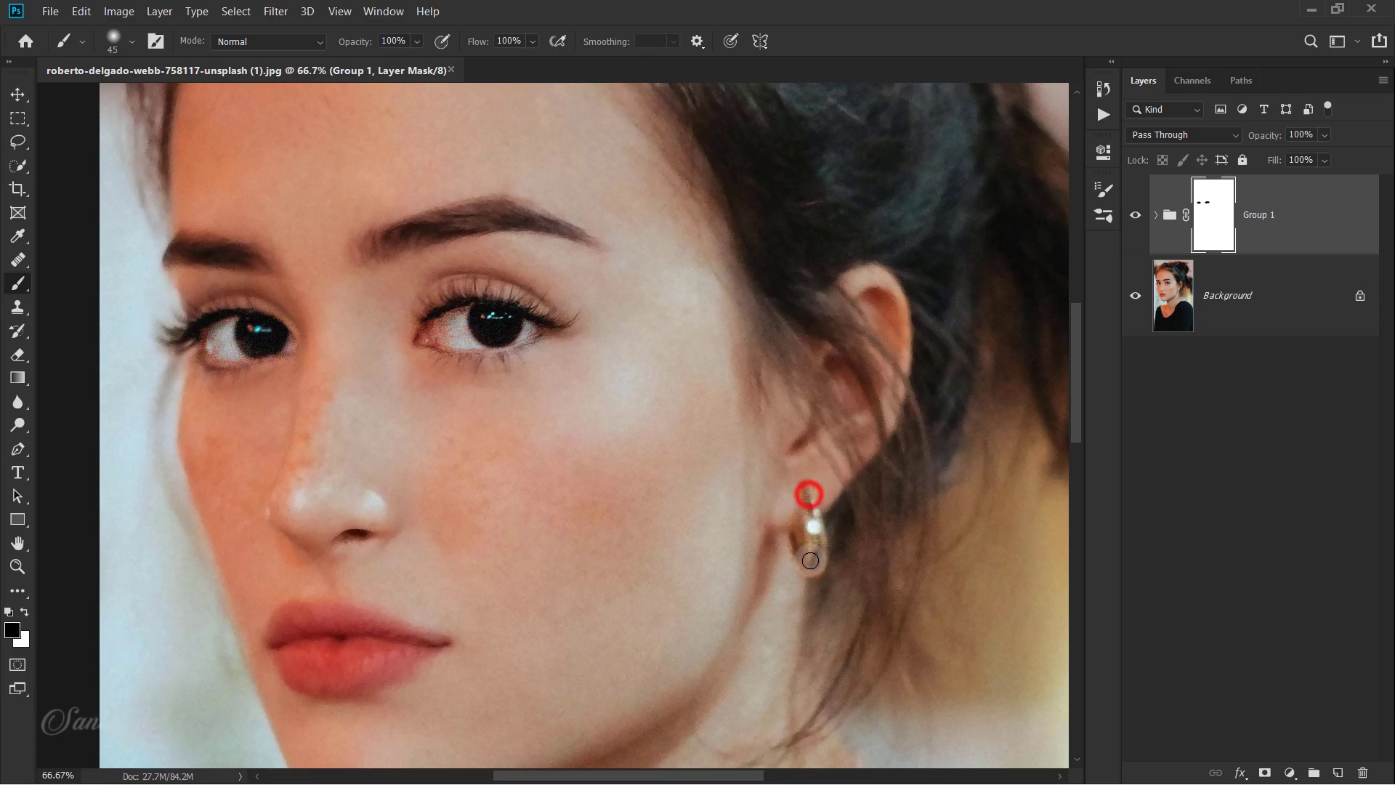
pyautogui.moveTo(809, 489); pyautogui.dragTo(812, 552)
pyautogui.moveTo(546, 525); pyautogui.dragTo(667, 473)
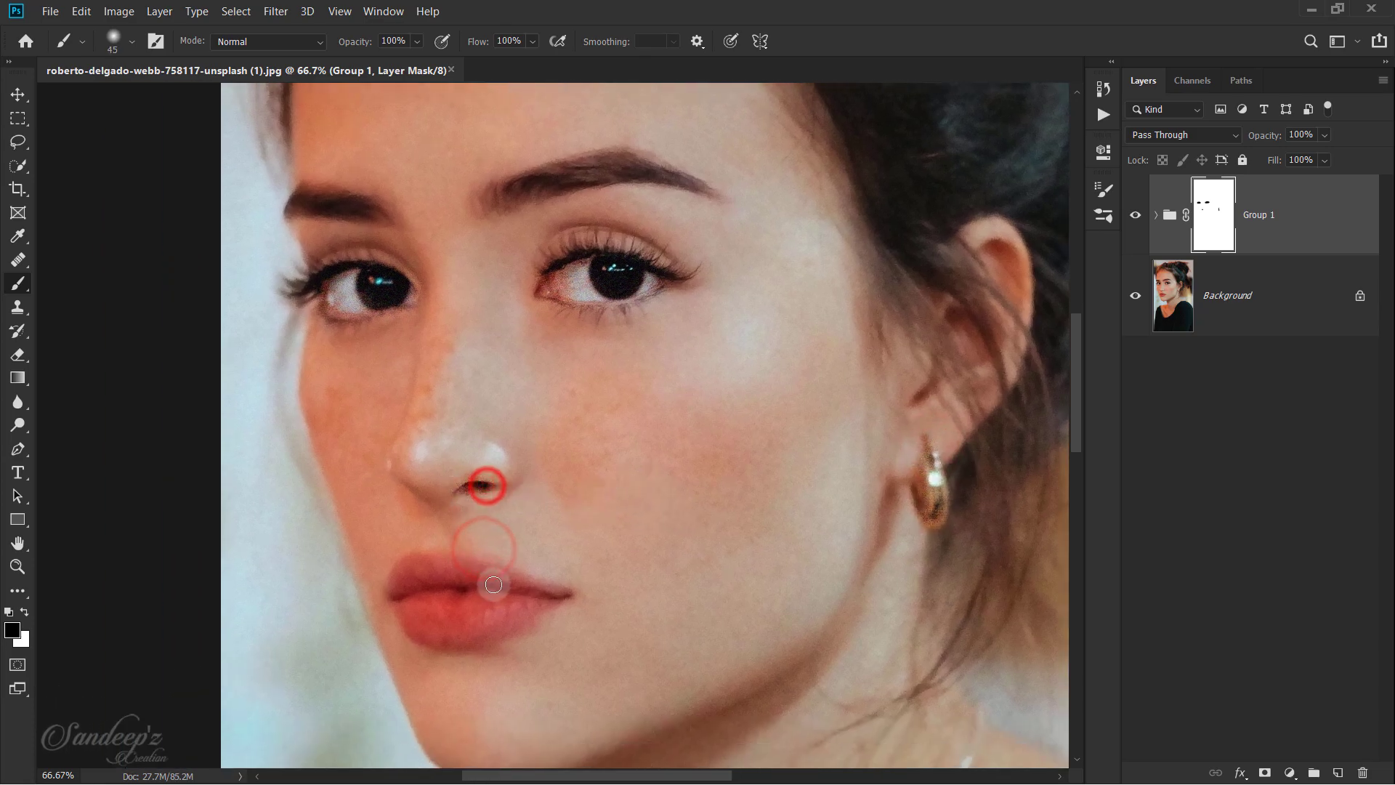
pyautogui.moveTo(392, 587)
pyautogui.mouseDown()
pyautogui.moveTo(477, 569)
pyautogui.moveTo(538, 603)
pyautogui.moveTo(446, 637)
pyautogui.moveTo(397, 593)
pyautogui.moveTo(480, 589)
pyautogui.mouseUp()
# Resize the brush with ] and [ and lower the brush flow to 10%.
pyautogui.press(']')
pyautogui.press(']')
pyautogui.press(']')
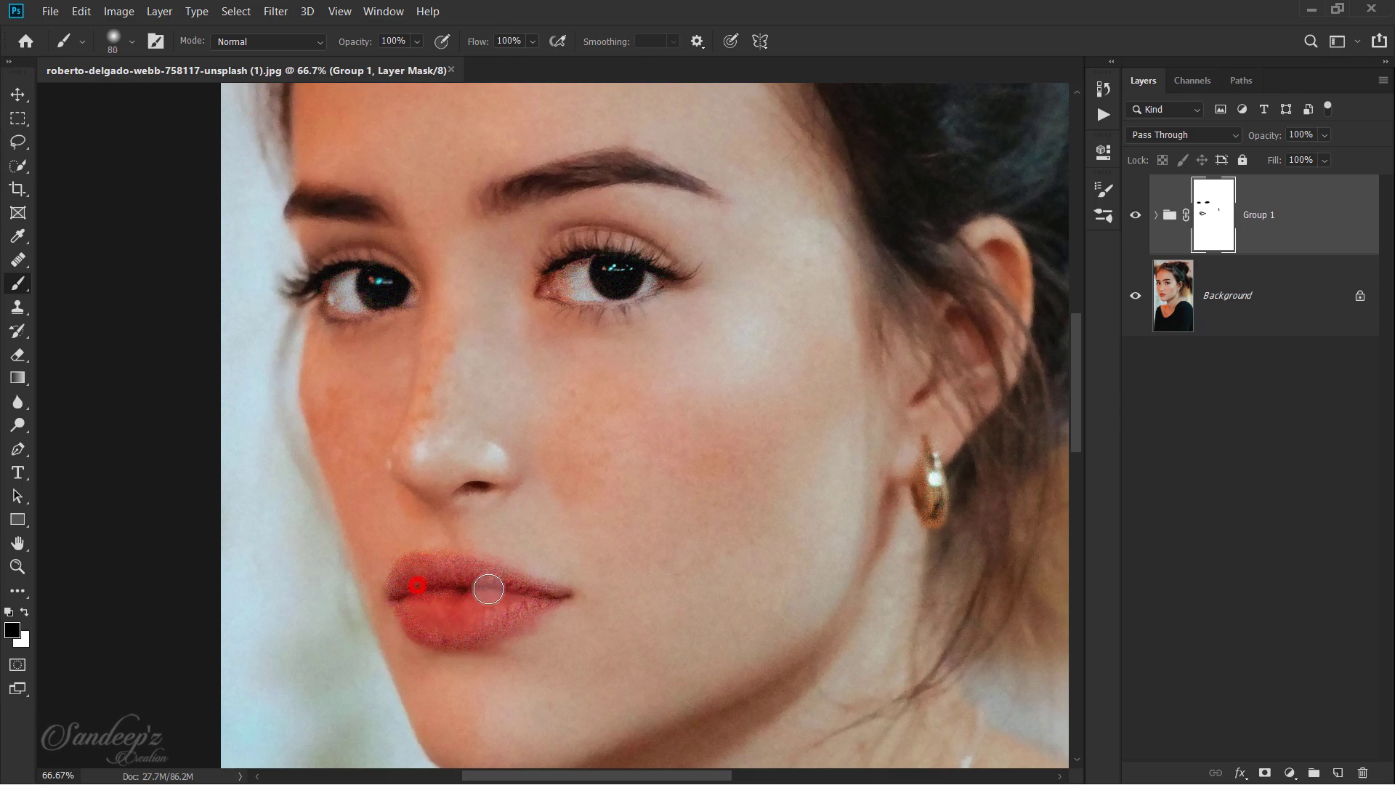
pyautogui.press('[')
pyautogui.press('[')
pyautogui.scroll(3, 472, 595)
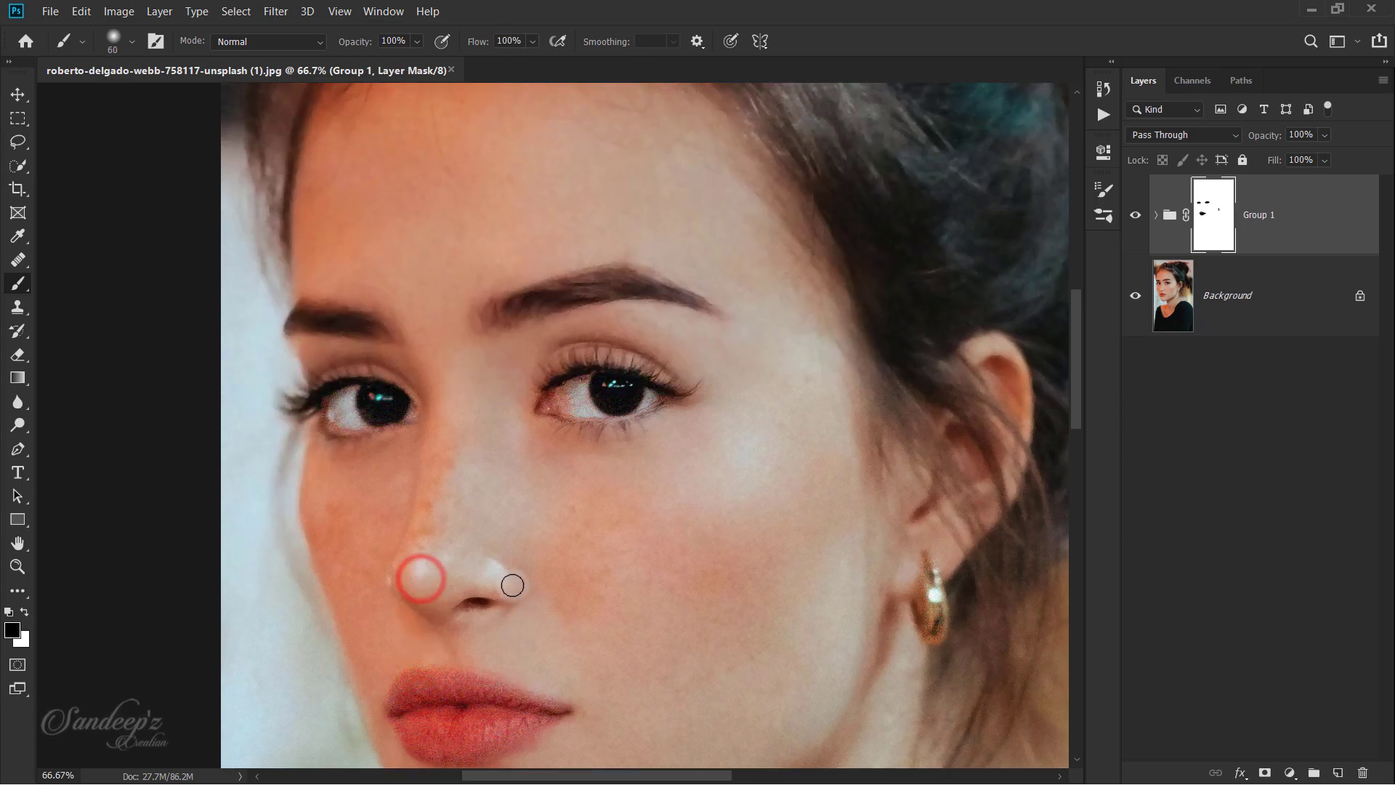
pyautogui.click(521, 40)
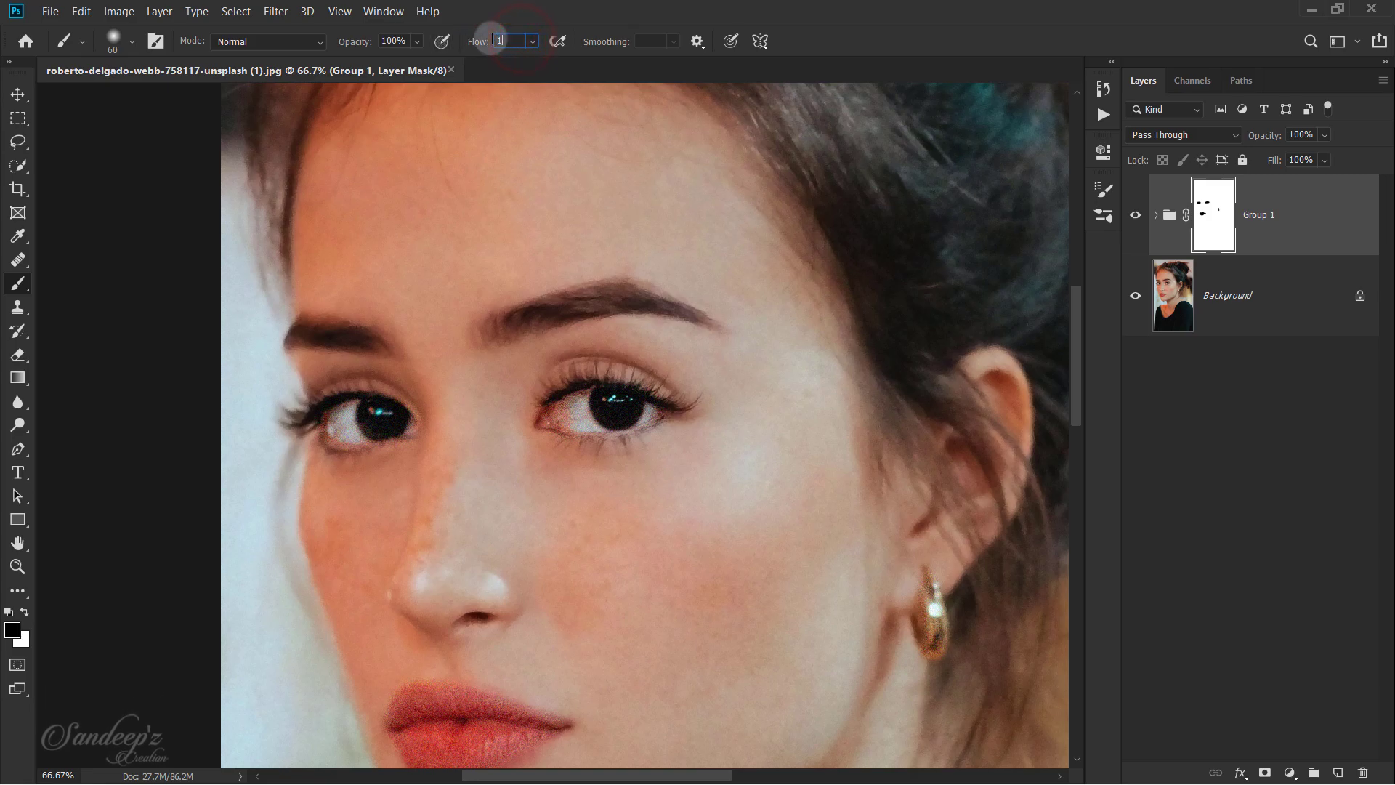
# Softly paint both eyebrows into the mask at 50% brush opacity, then zoom out.
pyautogui.click(399, 40)
pyautogui.write('5')
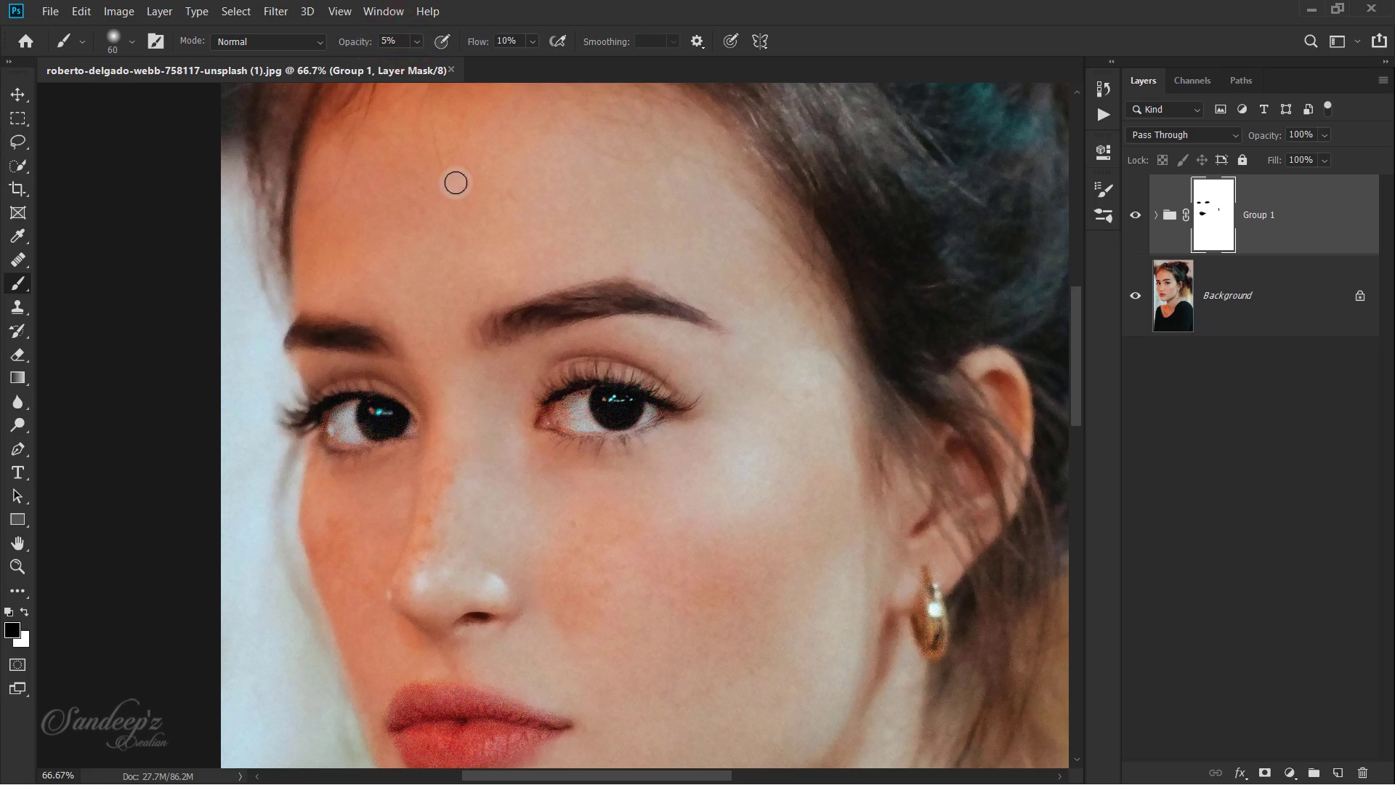
pyautogui.click(400, 43)
pyautogui.write('50')
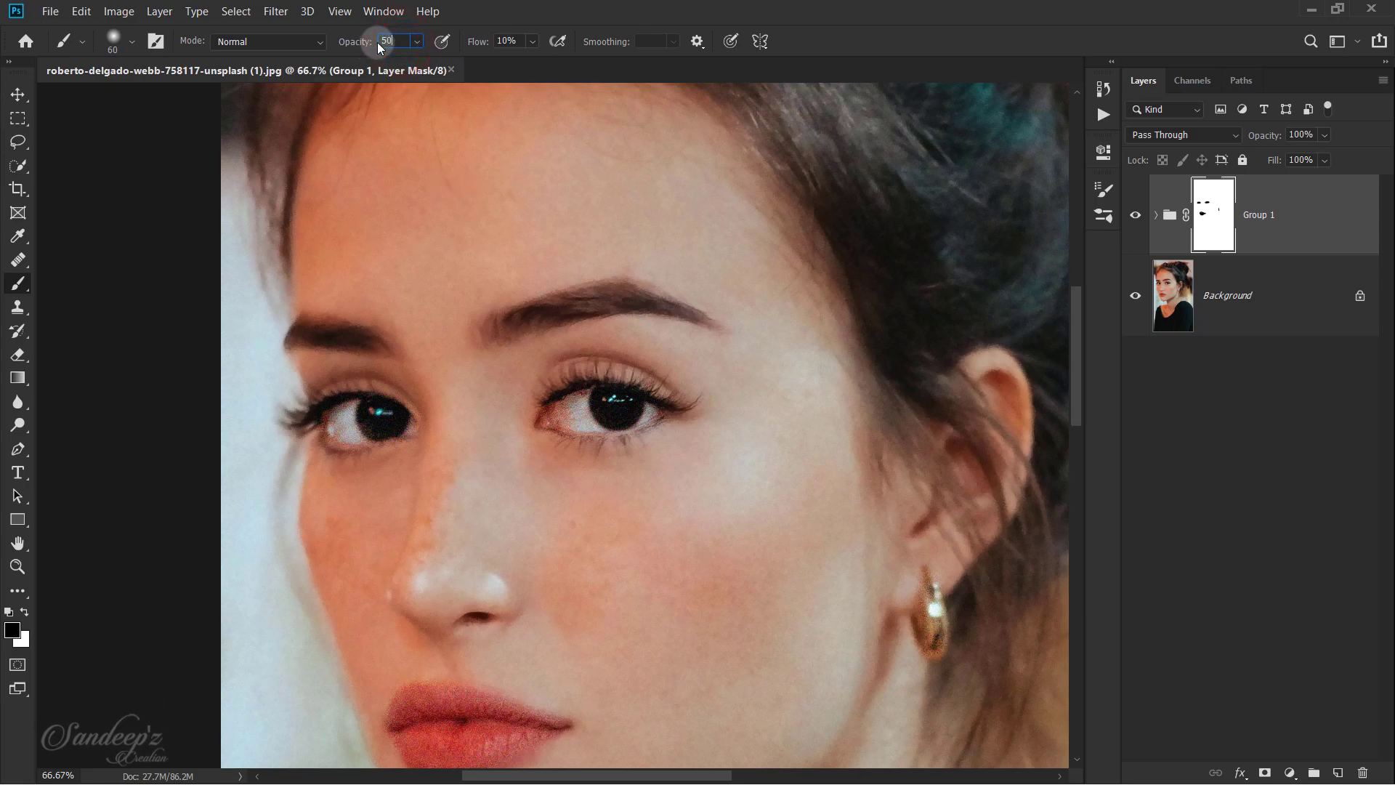
pyautogui.press('Return')
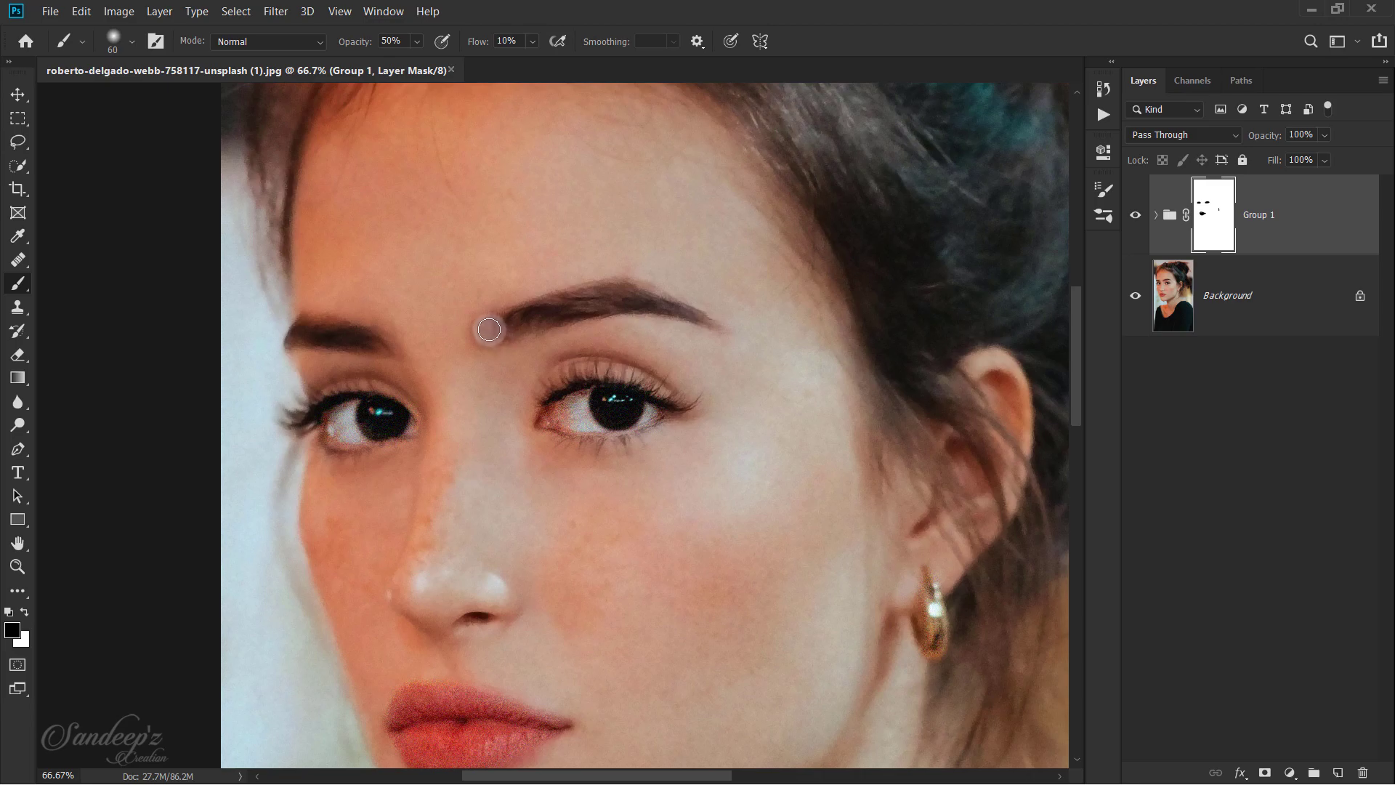
pyautogui.moveTo(488, 327); pyautogui.dragTo(702, 320)
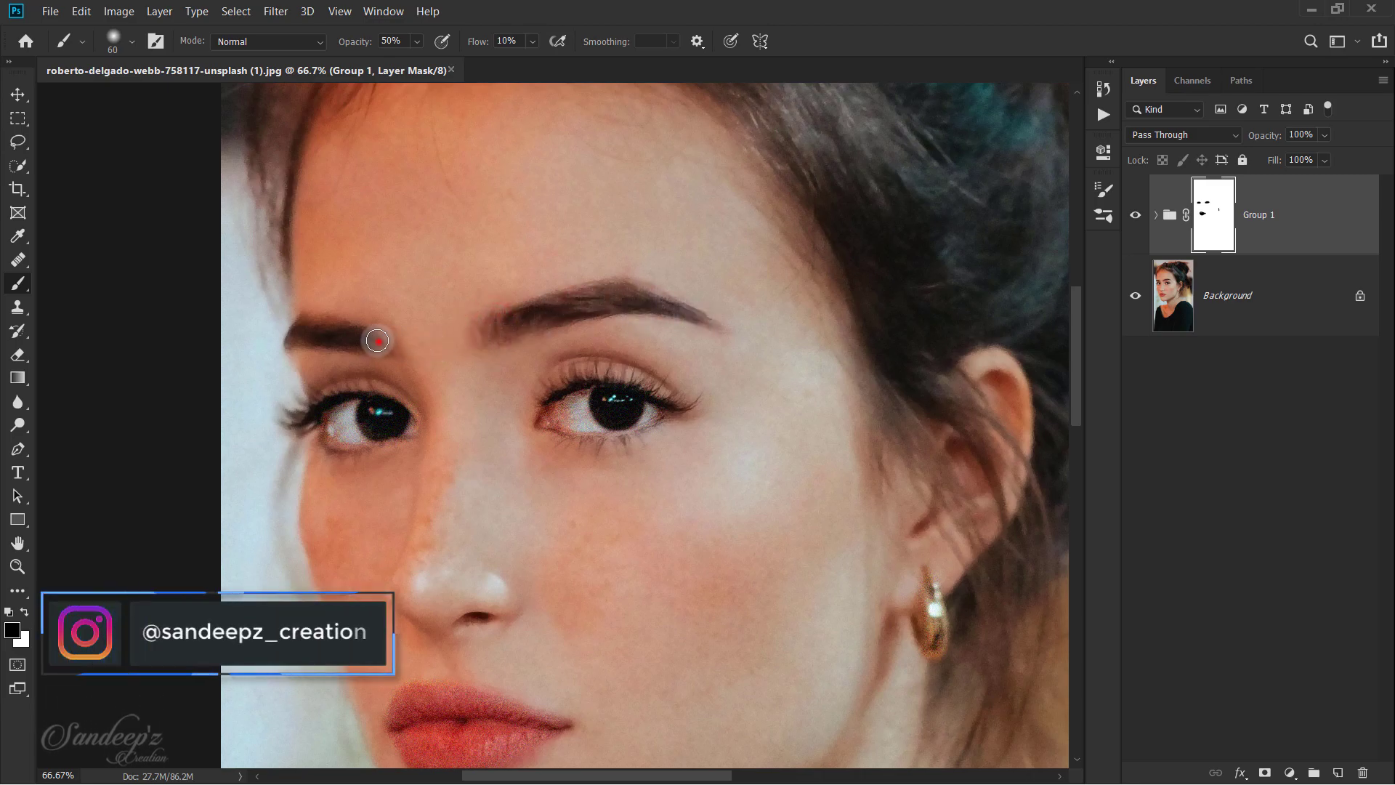
pyautogui.moveTo(378, 342); pyautogui.dragTo(300, 334)
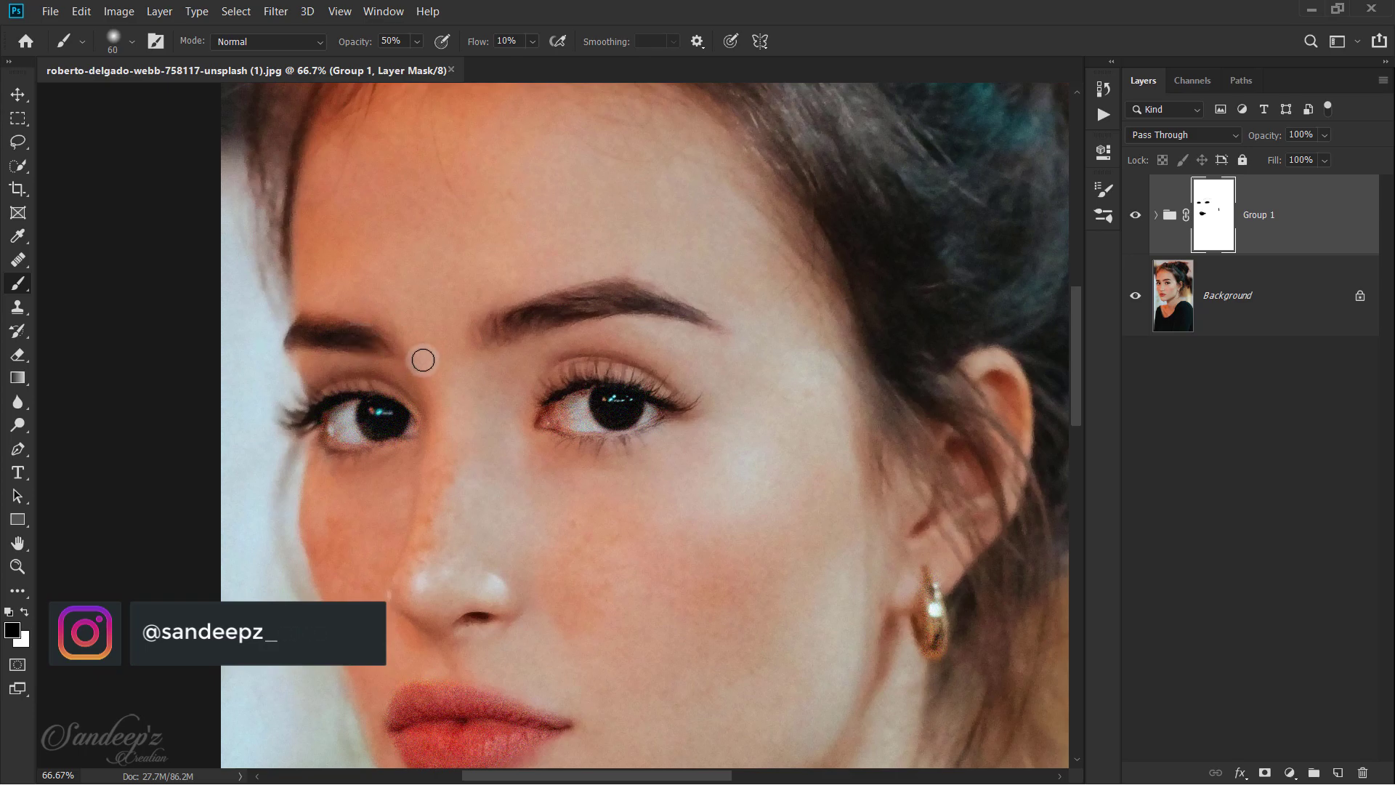
pyautogui.hotkey('ctrl', '-')
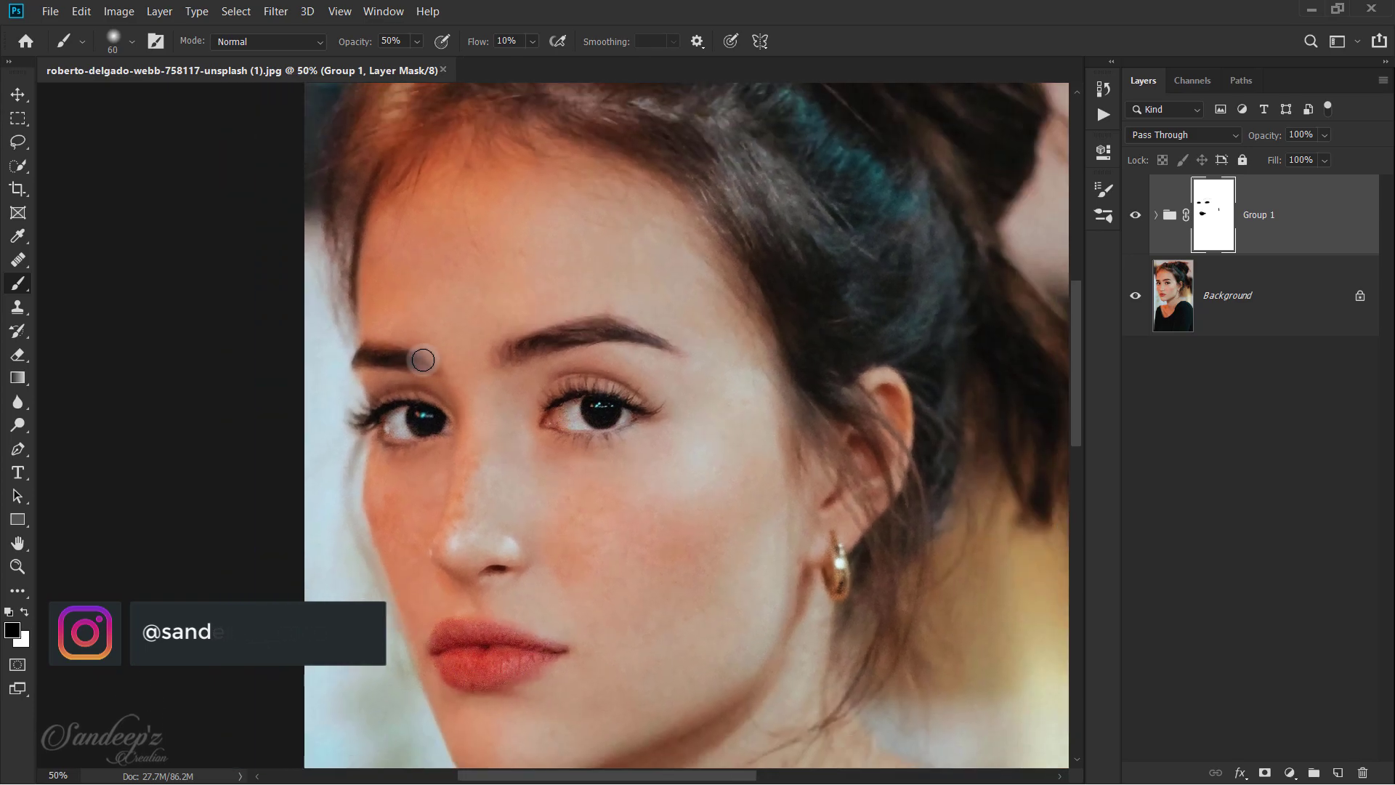
pyautogui.click(1075, 315)
pyautogui.moveTo(1078, 328); pyautogui.dragTo(1081, 337)
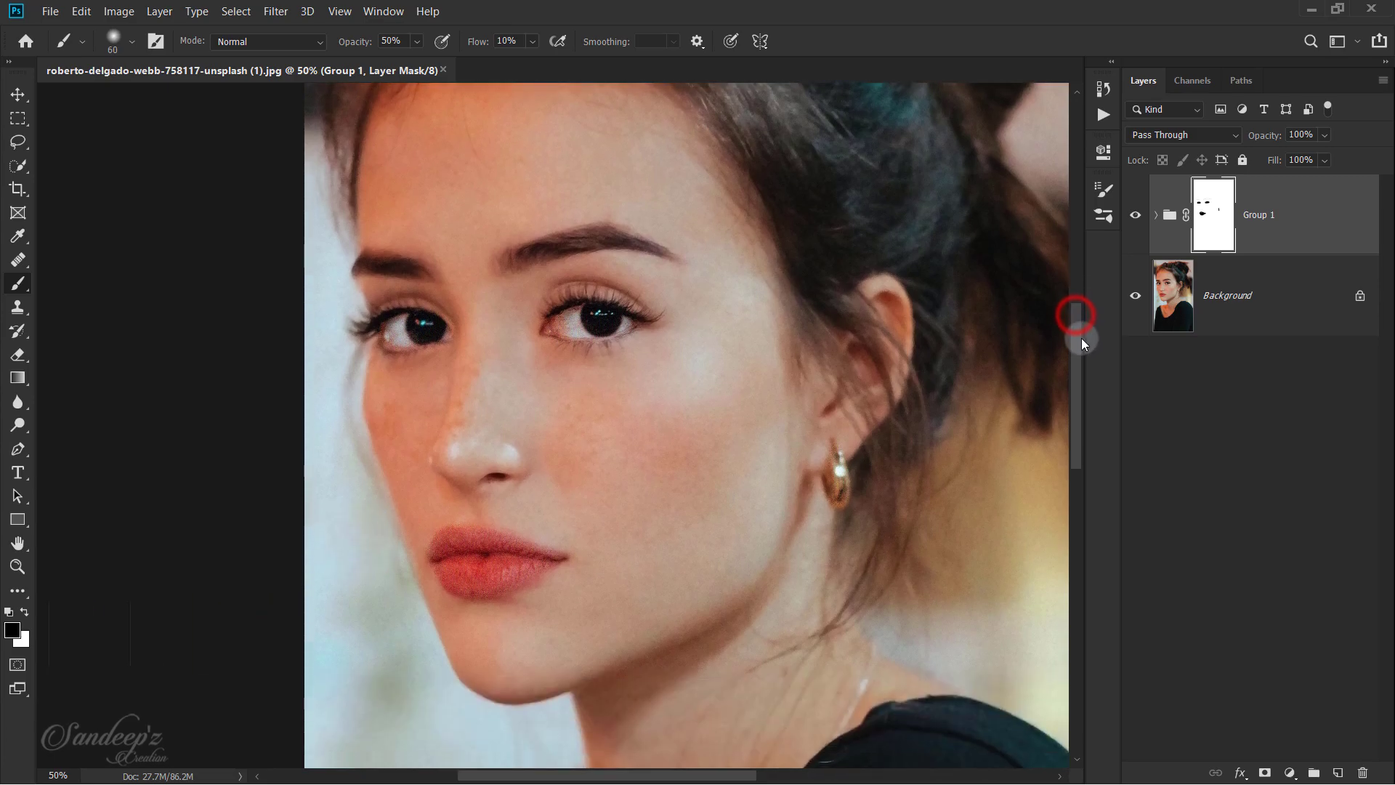
pyautogui.click(1135, 216)
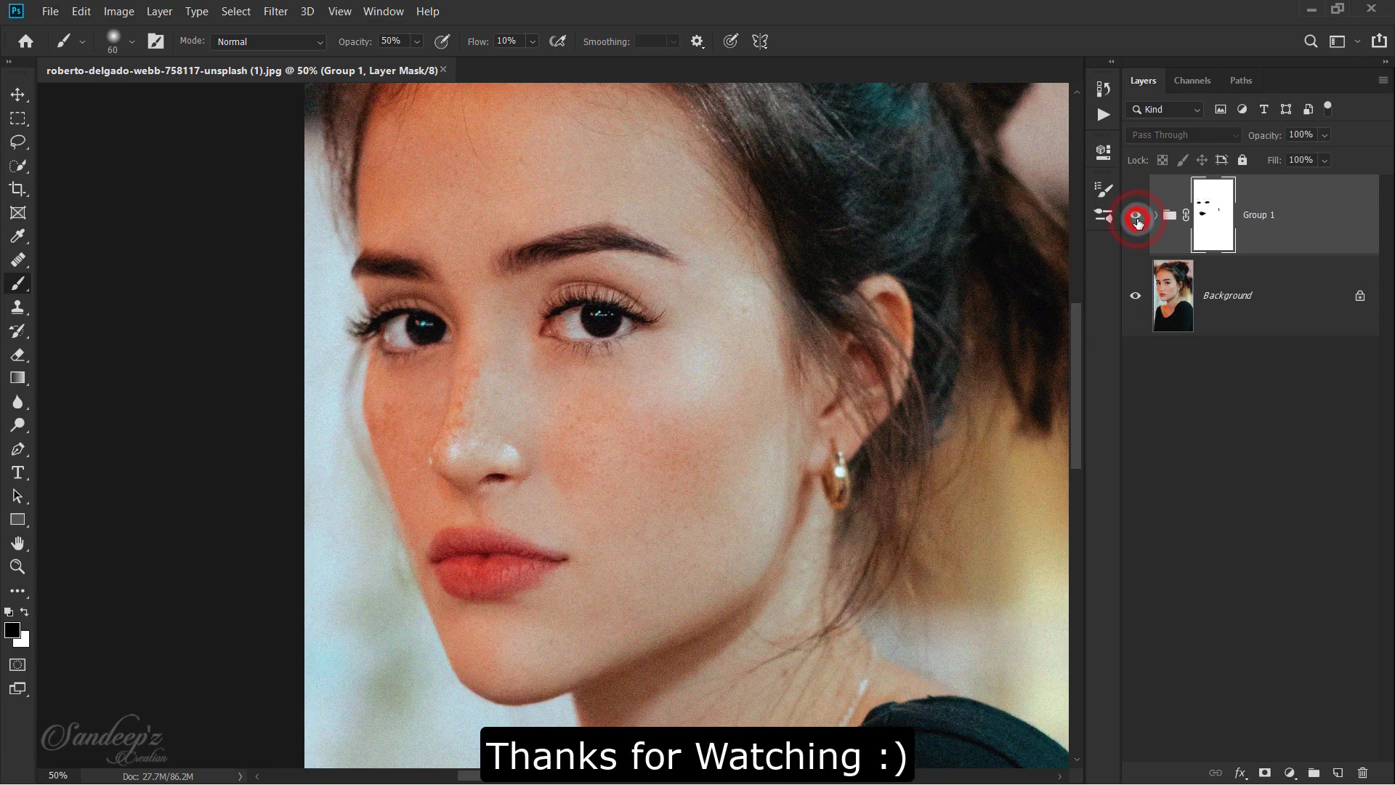
pyautogui.click(1136, 218)
pyautogui.click(1137, 218)
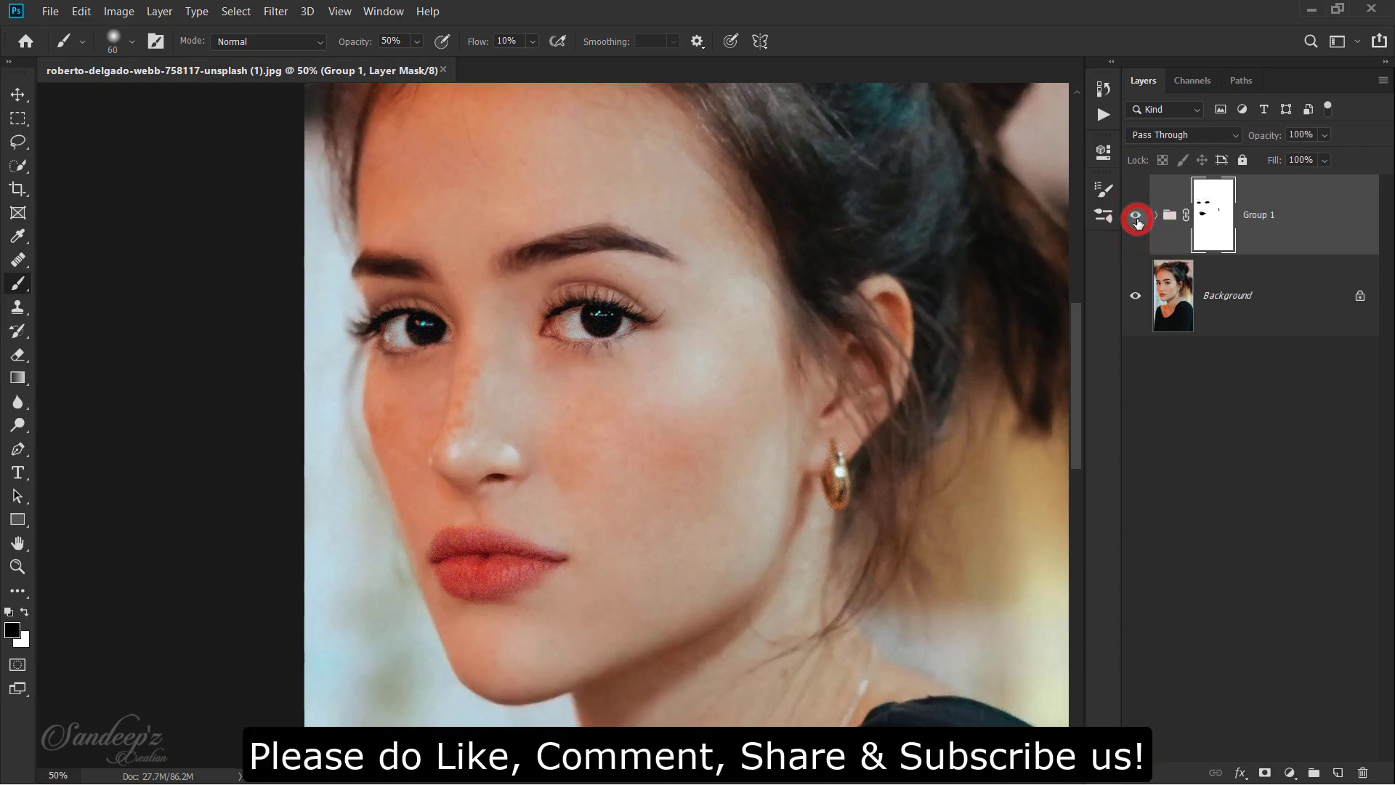
pyautogui.click(1136, 218)
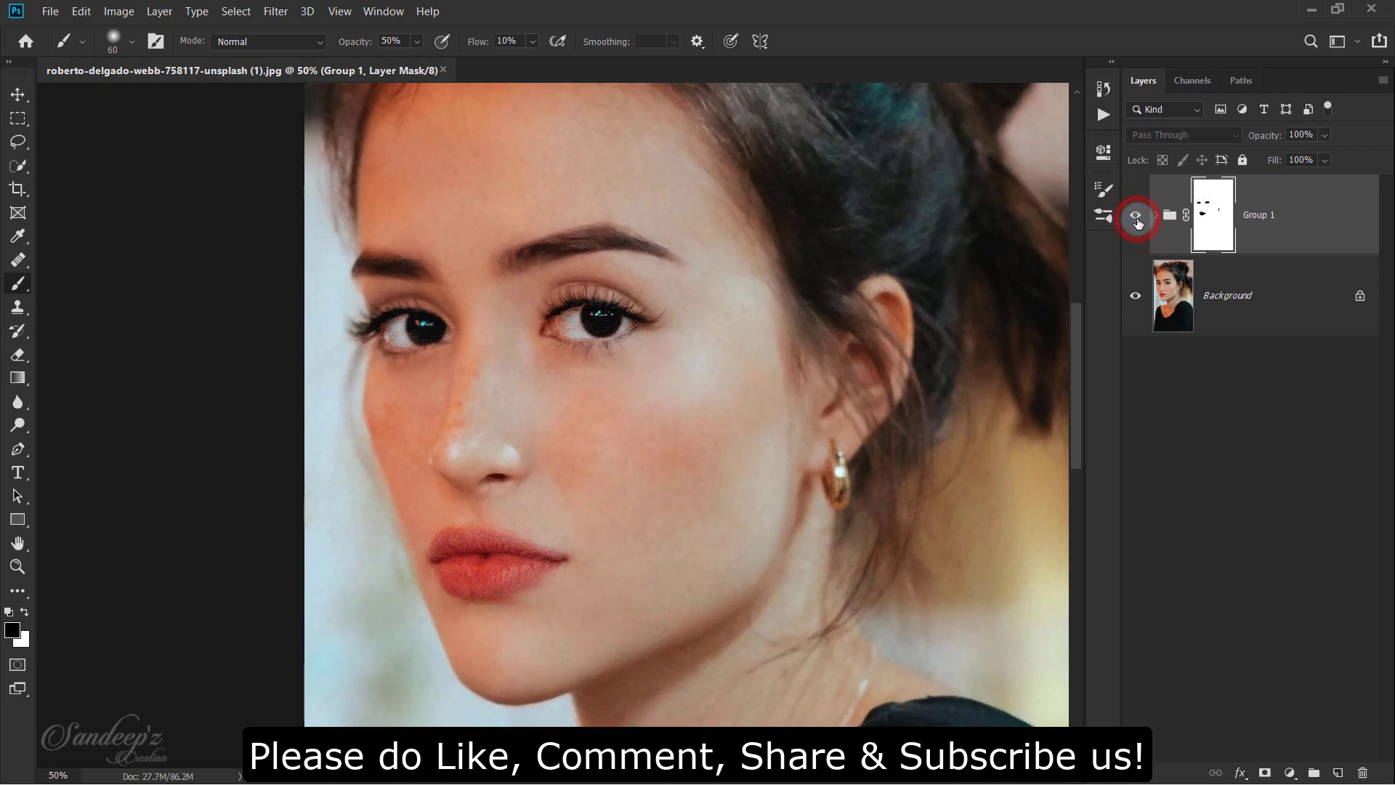